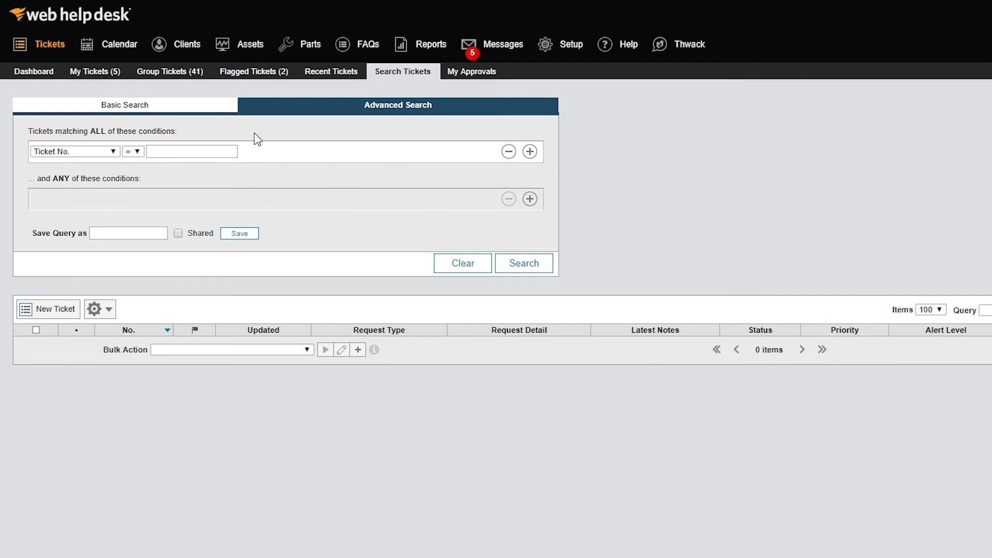
Drop down the first condition's Ticket No. field list and scroll through the available ticket fields
click(114, 152)
drag(123, 178, 119, 271)
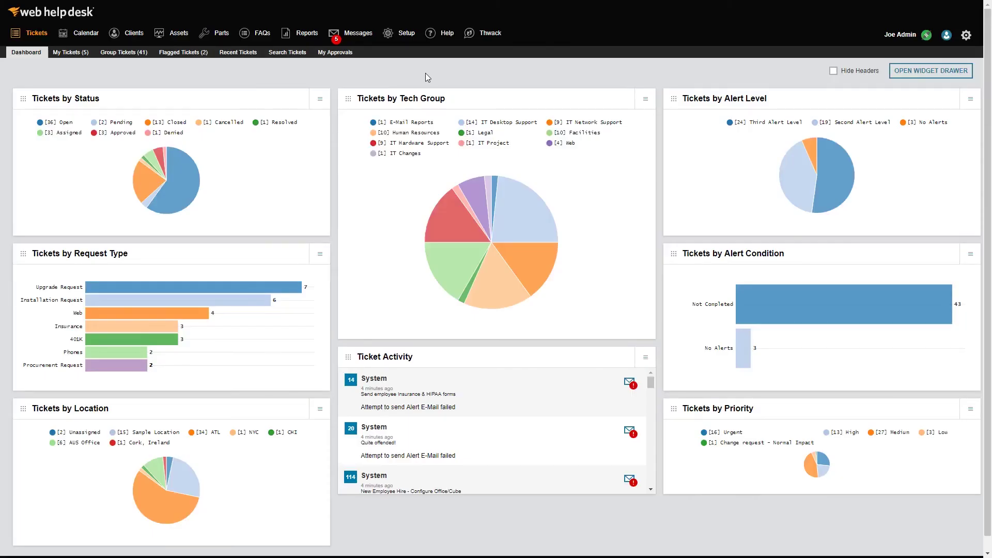
Start a new report named 'Closed tickets for last month'
click(311, 40)
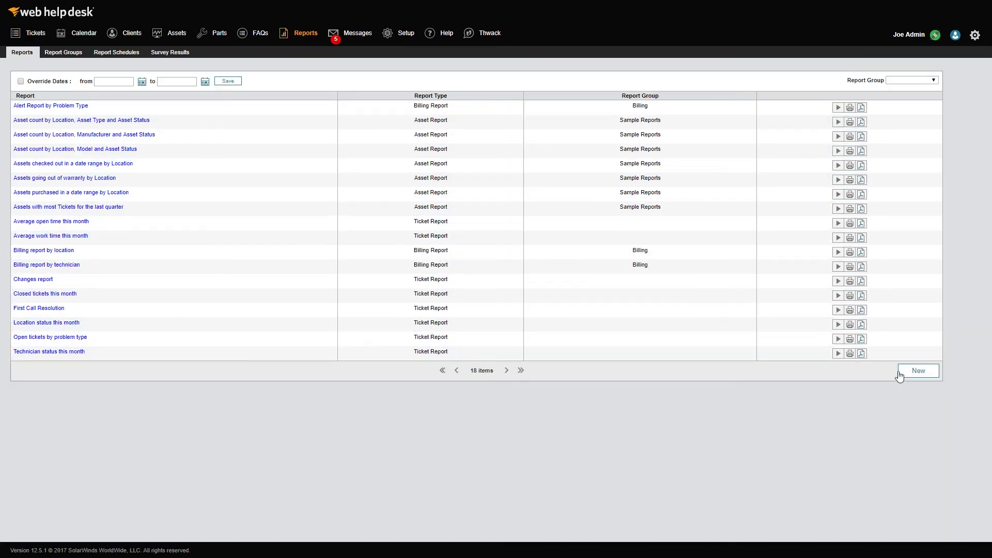
click(915, 372)
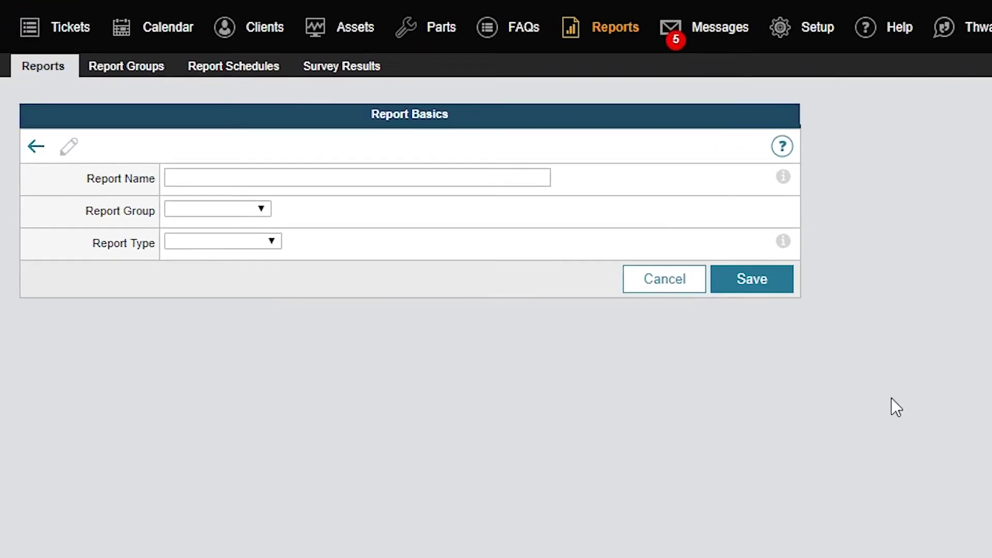
click(394, 143)
text(Closed tickets for last month)
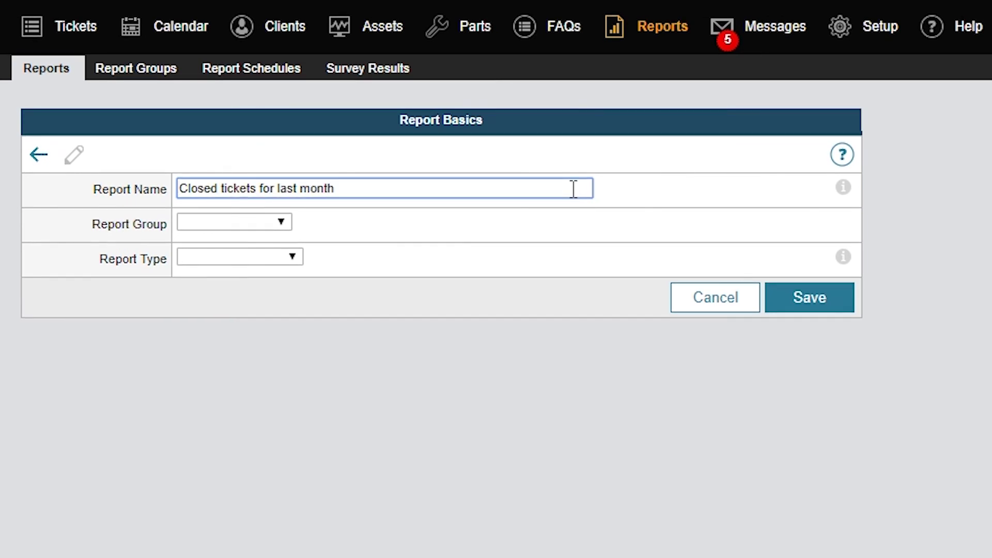
Set the report group to IT and the report type to Ticket Report
click(283, 222)
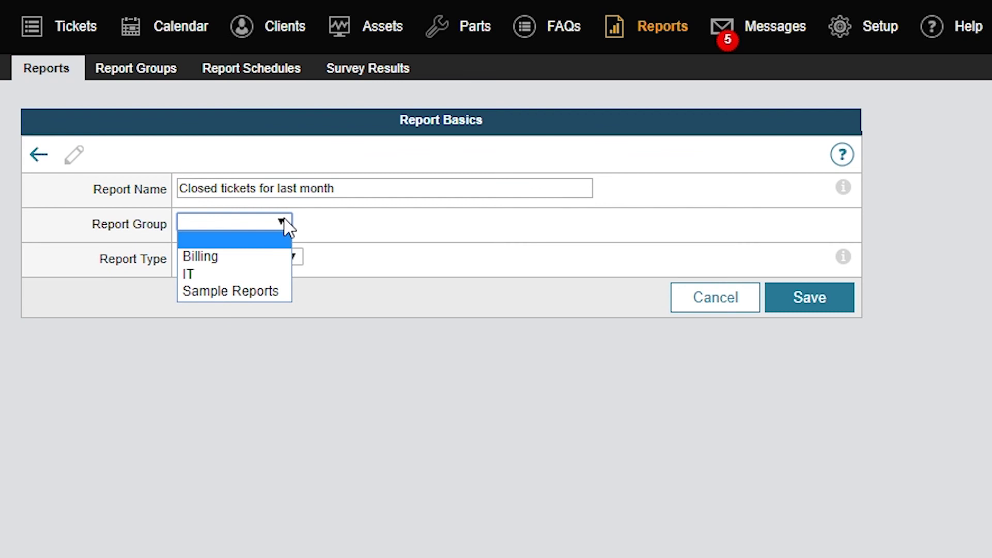
click(260, 270)
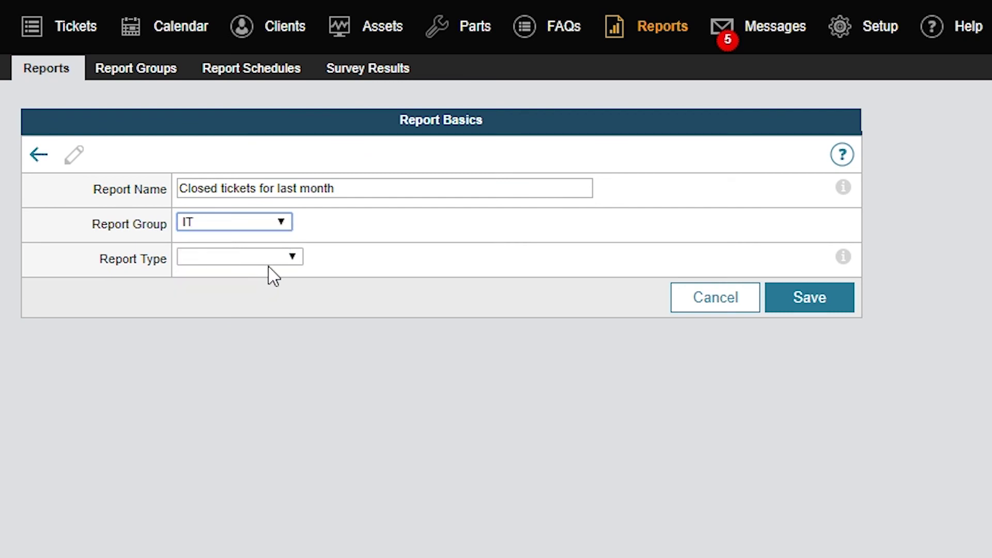
click(292, 255)
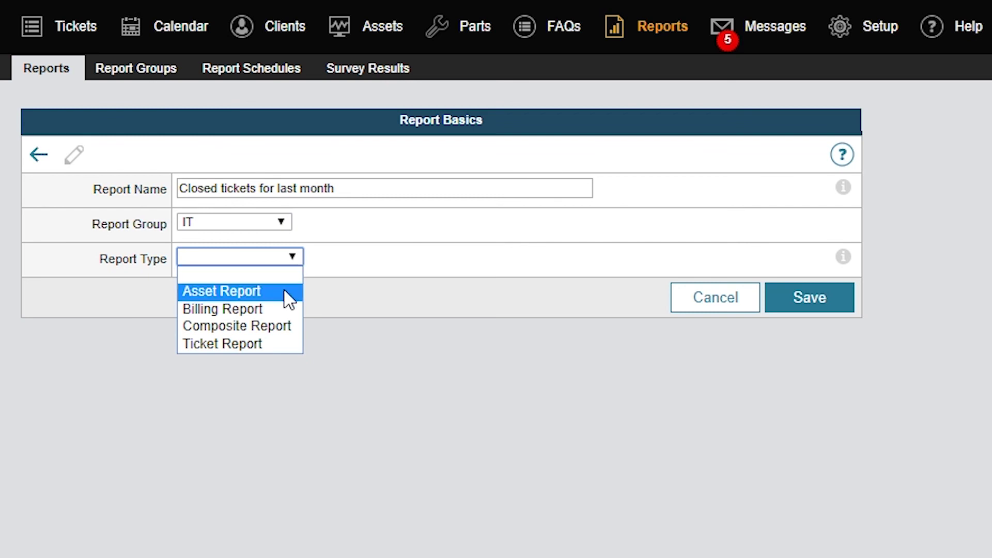
click(278, 343)
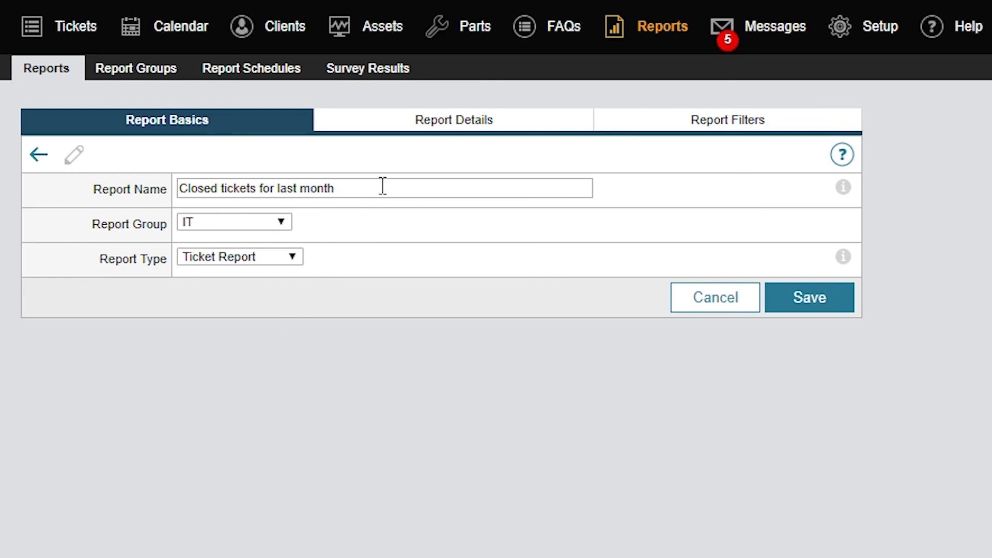
Set the report chart's bar category to Assigned Tech
click(401, 127)
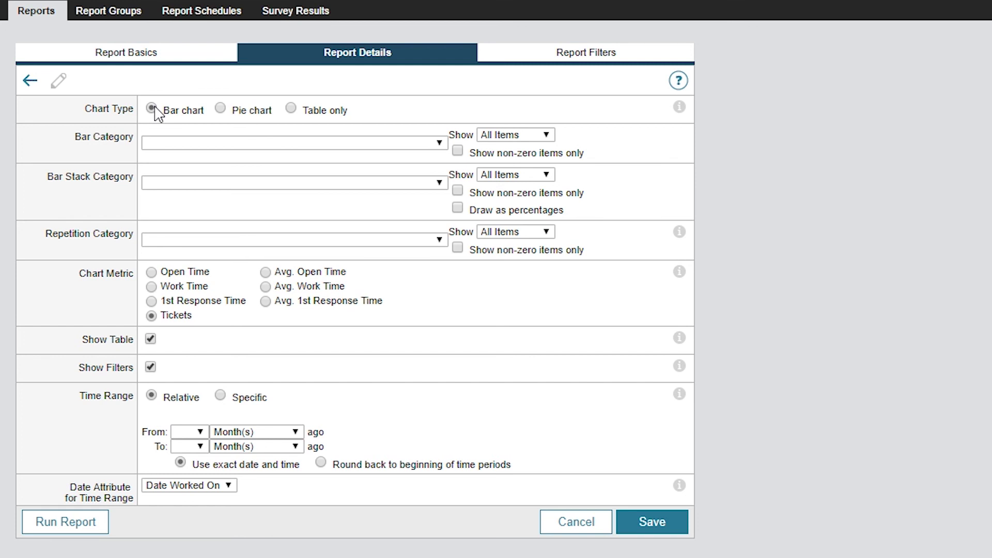
click(275, 144)
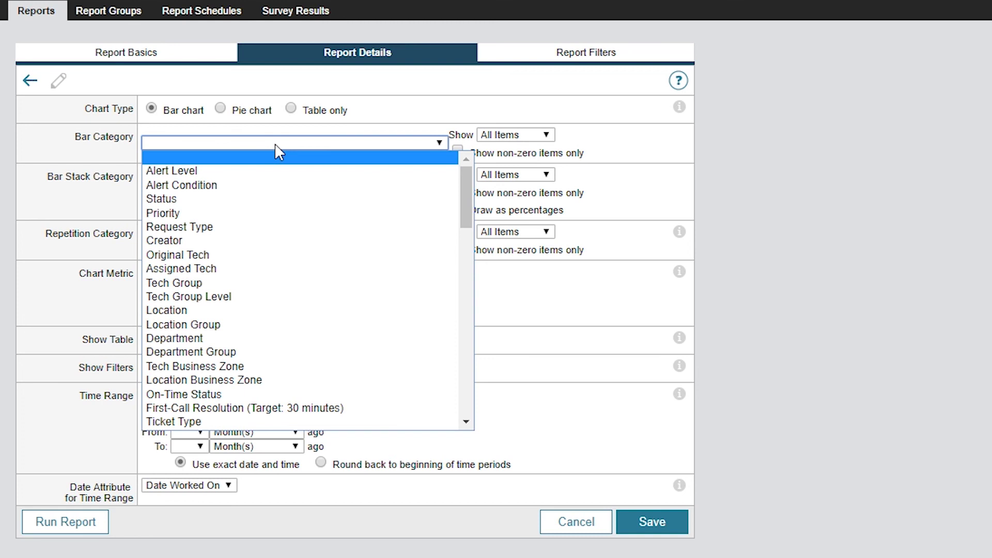
click(274, 270)
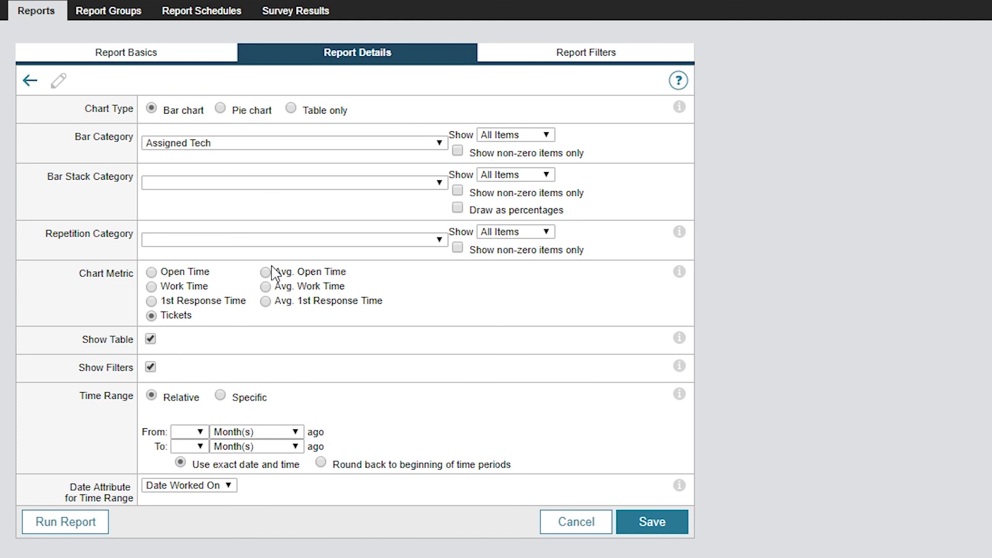
Limit the report range to starting 1 month ago, based on Date Closed
scroll(272, 325, down, 1)
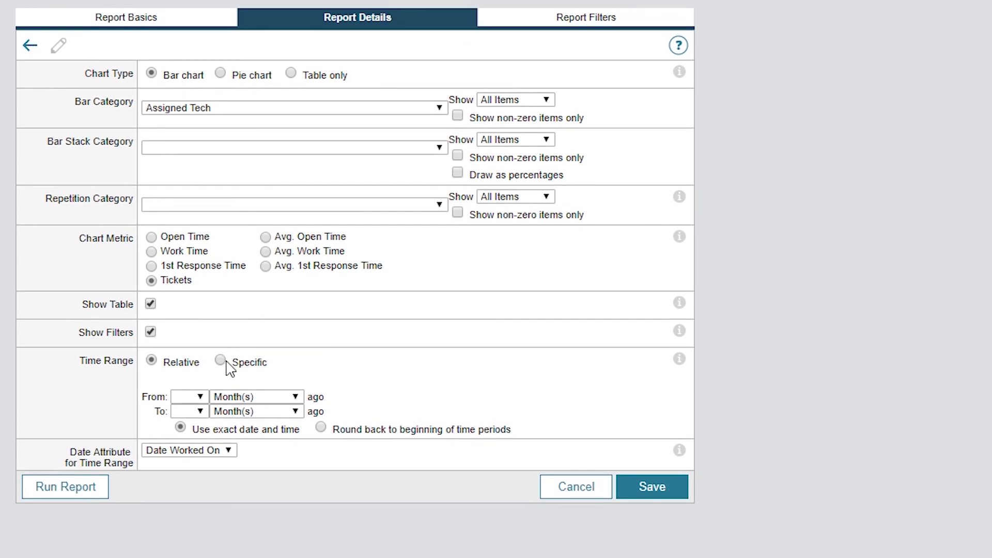
click(201, 397)
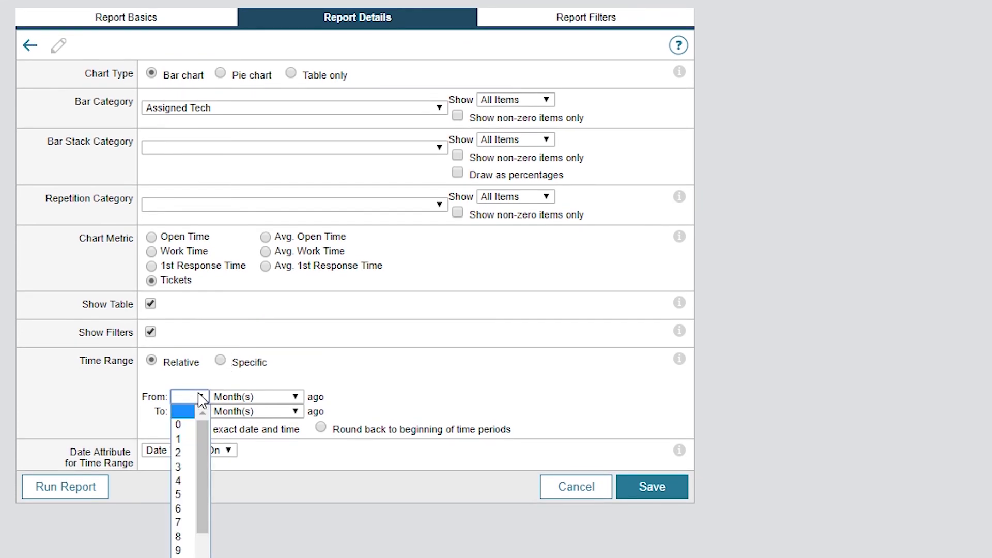
click(190, 441)
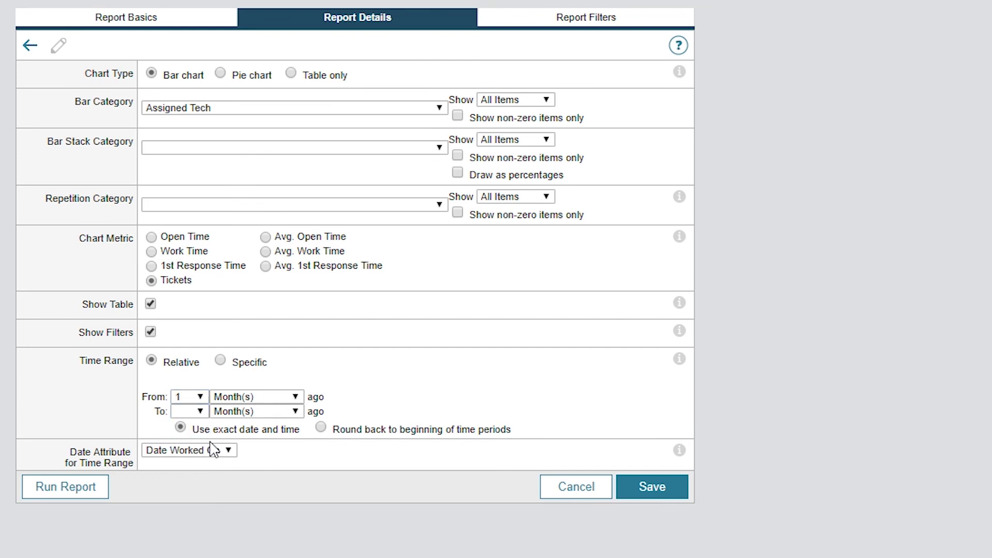
click(230, 452)
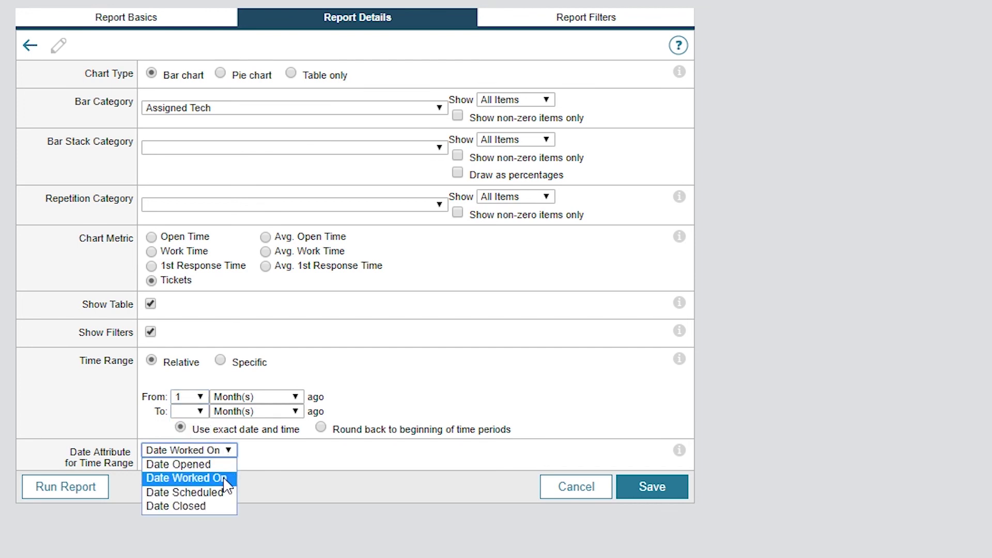
click(220, 505)
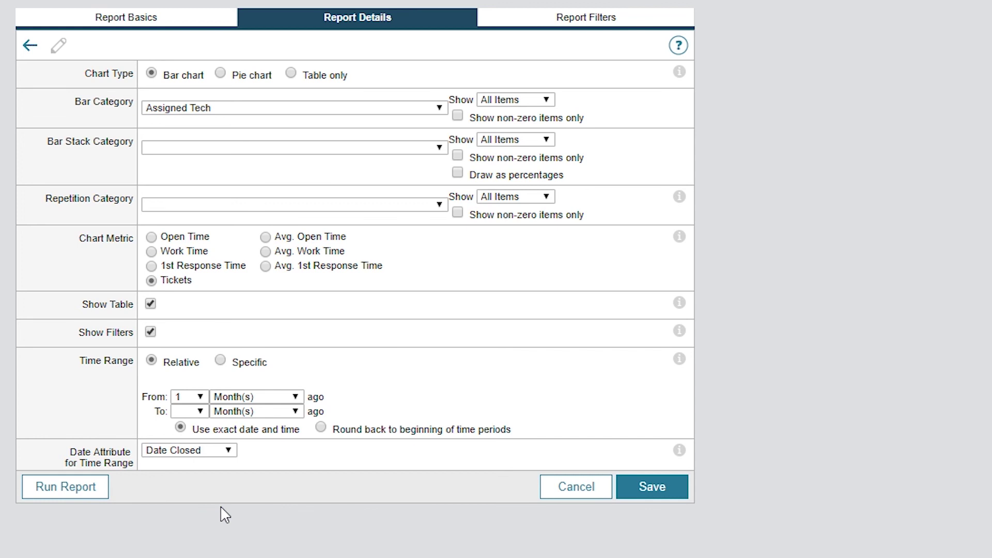
scroll(381, 270, up, 2)
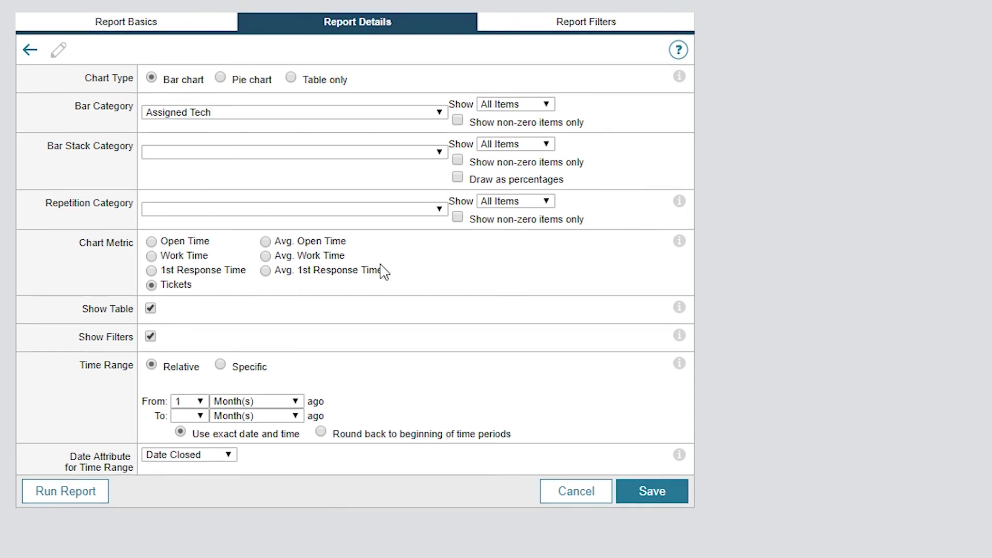
Add a Status filter keeping only Closed tickets and save the report
click(514, 137)
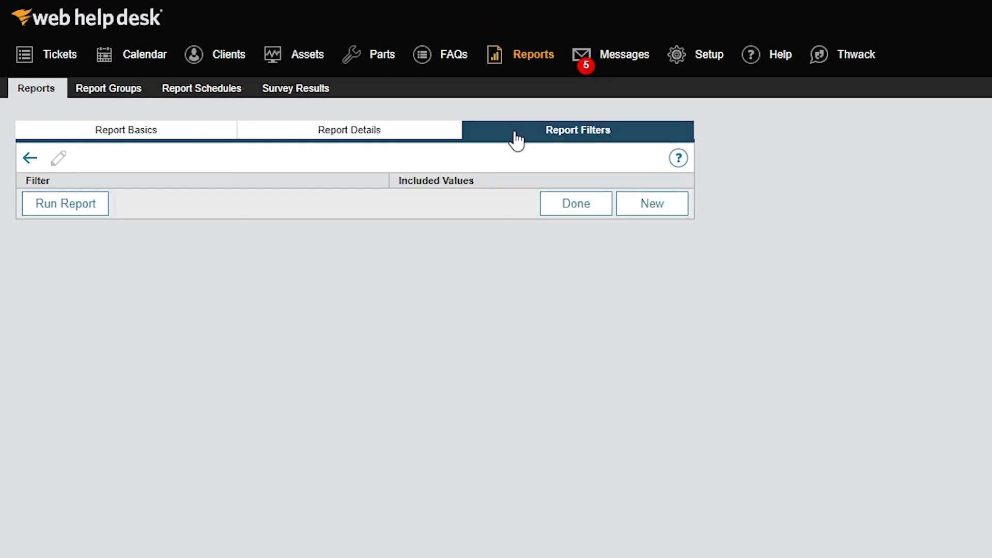
click(635, 207)
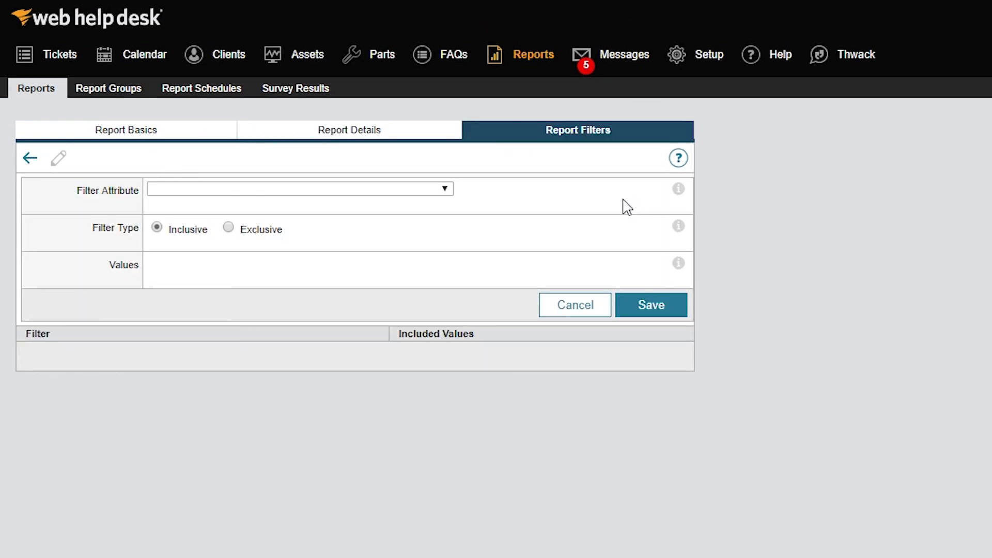
click(441, 190)
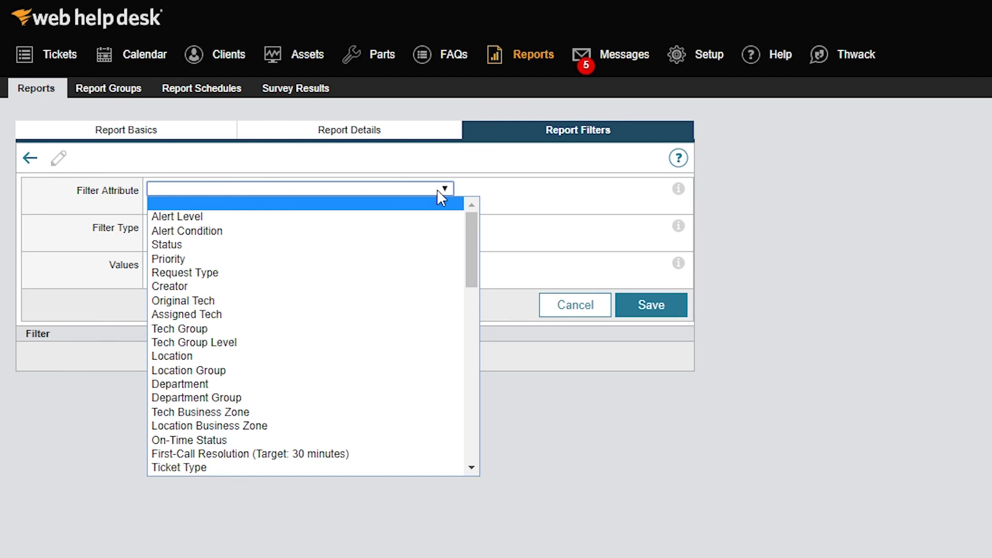
click(377, 245)
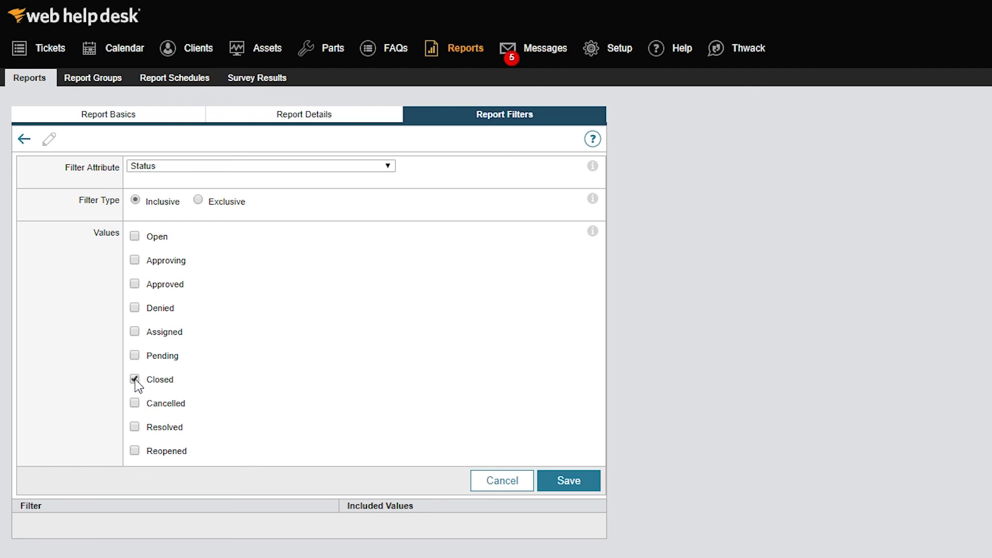
click(550, 485)
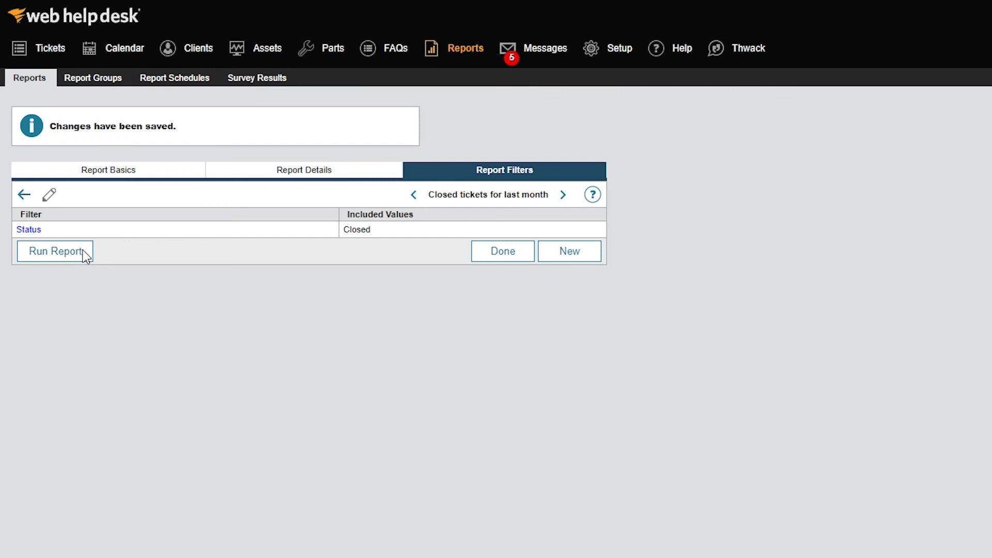
Run the report, review its charts and Tickets table, then return to the Reports list
click(57, 251)
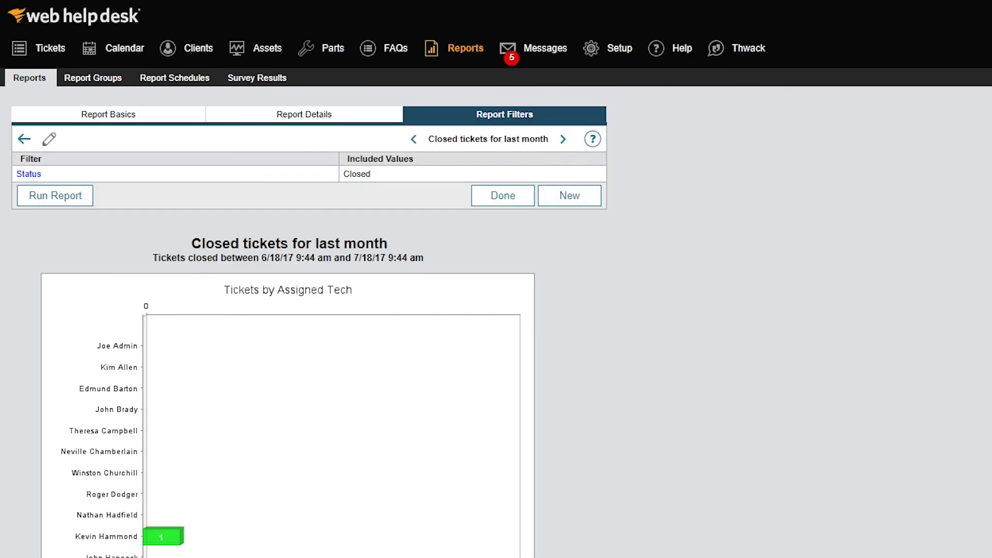
scroll(496, 279, down, 10)
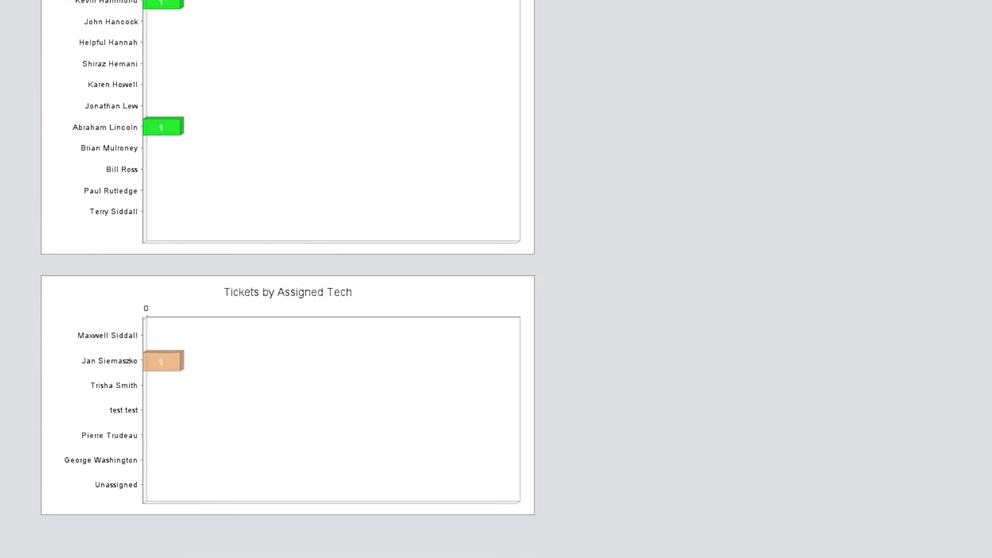
scroll(287, 279, down, 7)
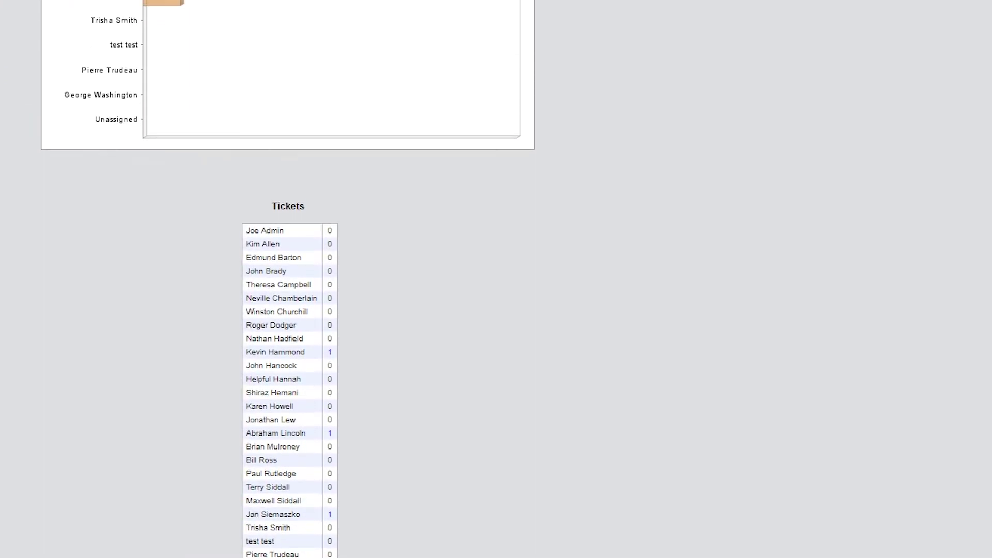
scroll(288, 279, up, 17)
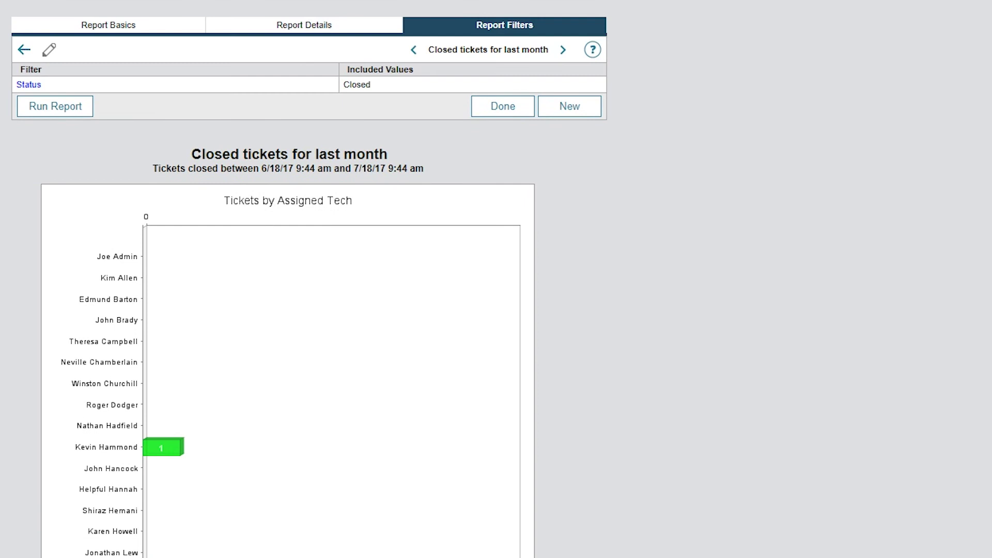
scroll(496, 279, up, 2)
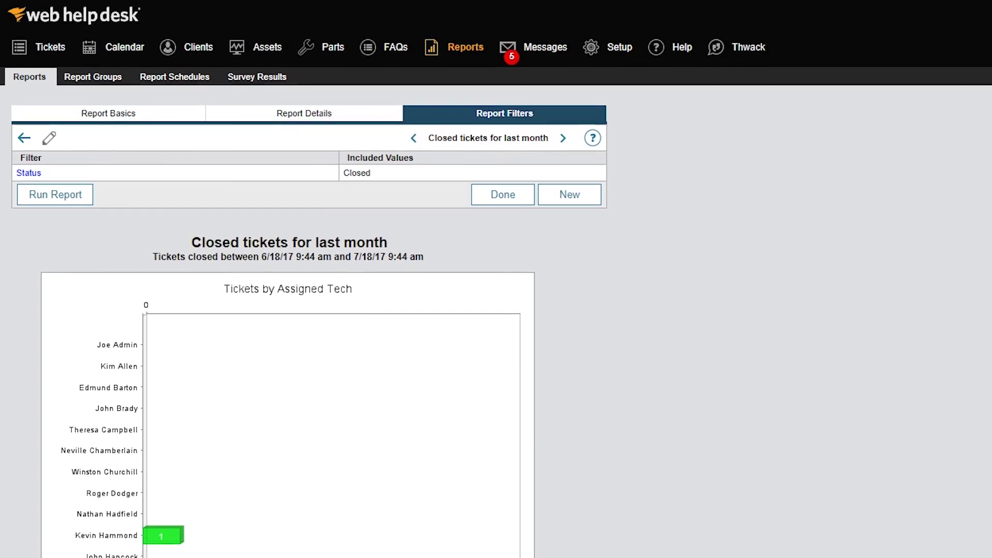
click(449, 48)
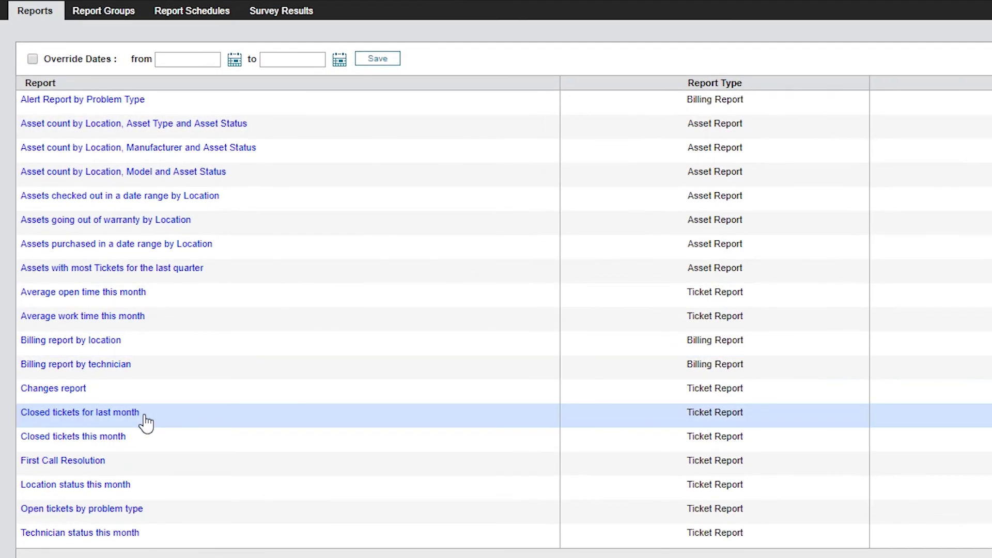
Reopen 'Closed tickets for last month' and rerun it, showing tickets closed 6/18/17–7/18/17 by Assigned Tech
click(145, 413)
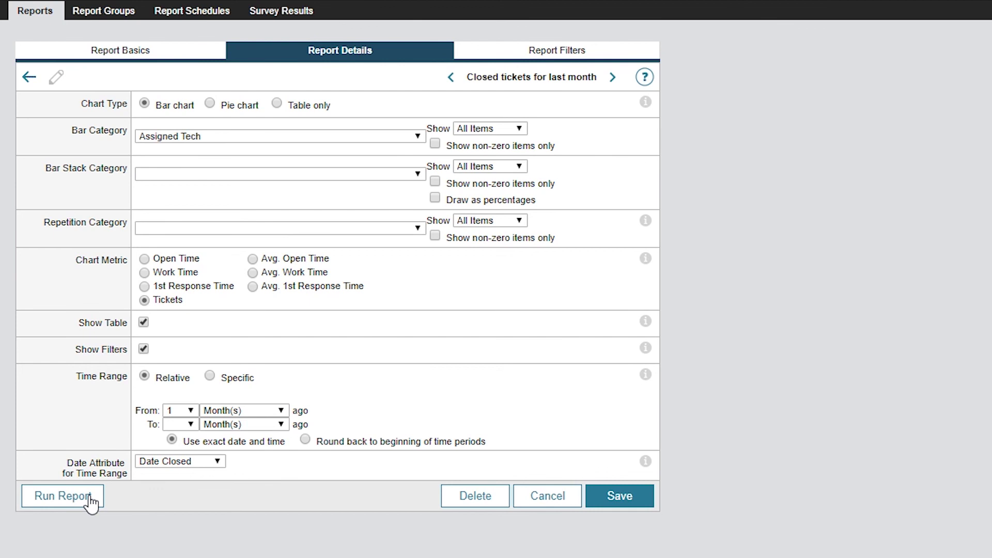
click(62, 496)
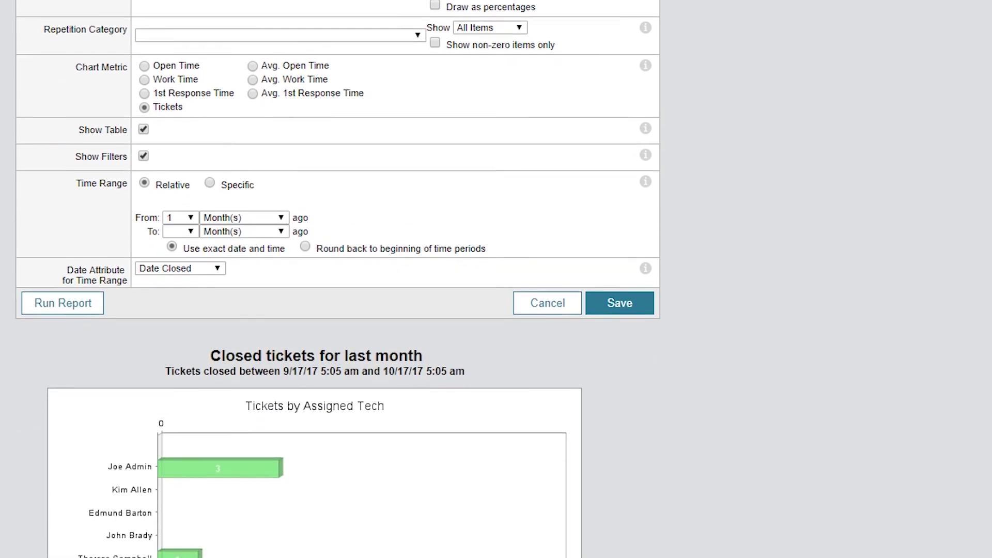
scroll(316, 279, down, 15)
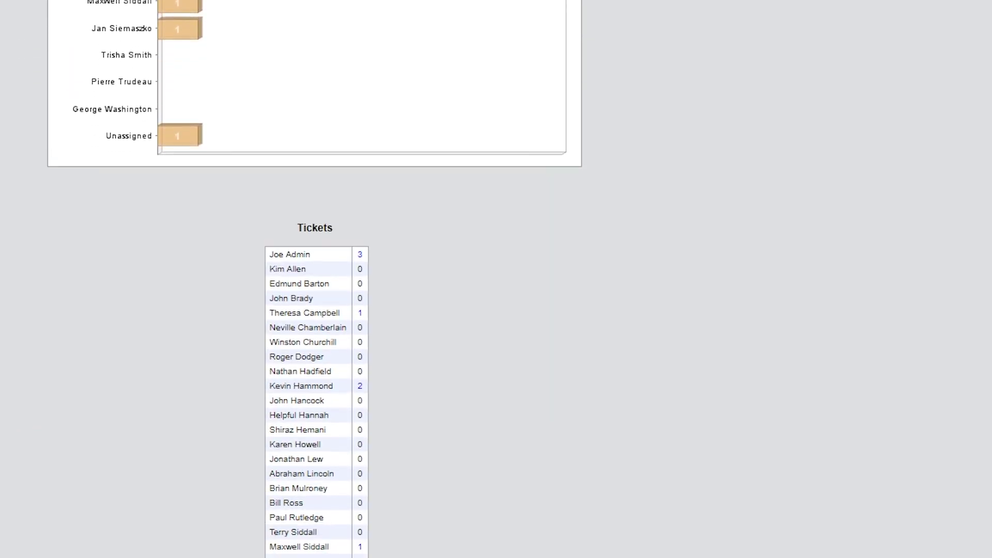
click(360, 472)
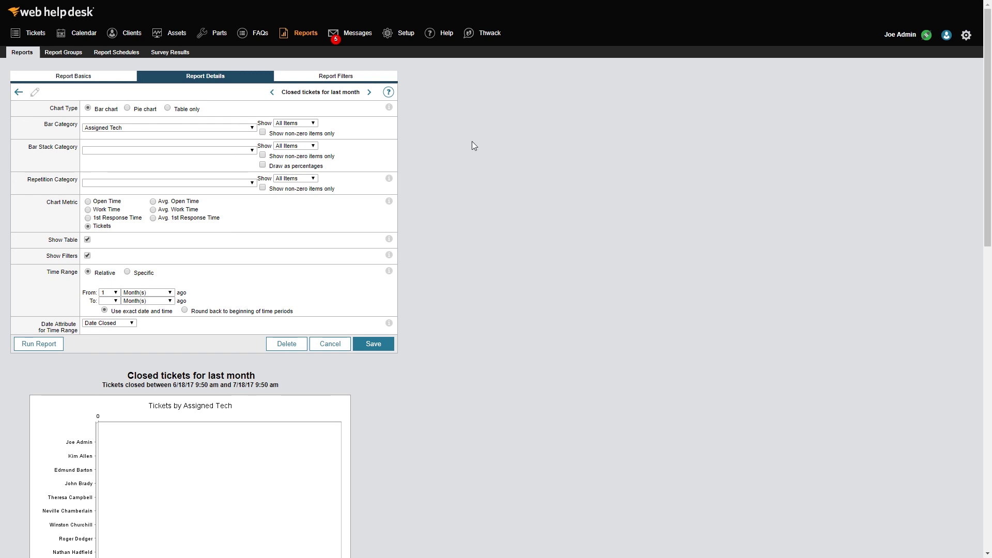
Go to Tickets and open the Search Tickets page with its Advanced Search form
click(35, 35)
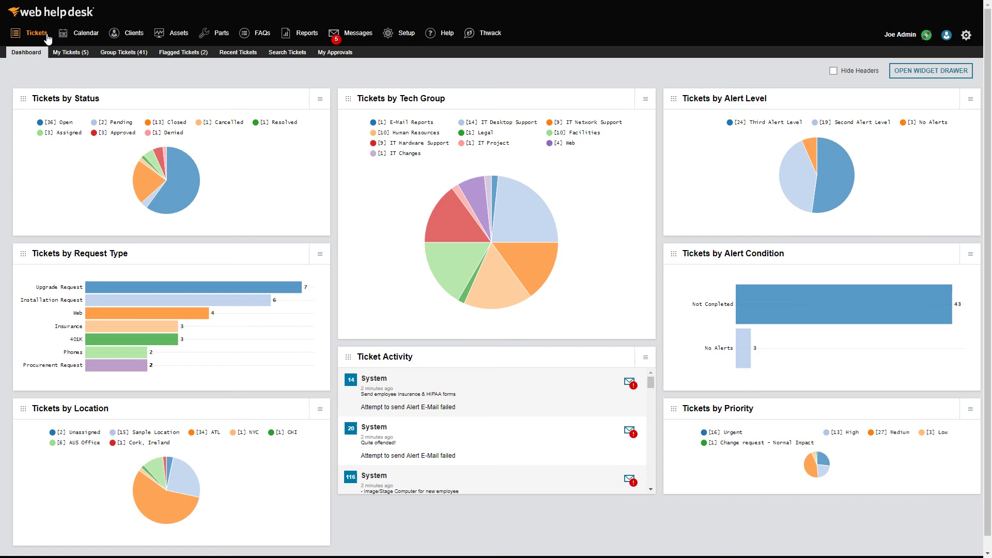
click(296, 55)
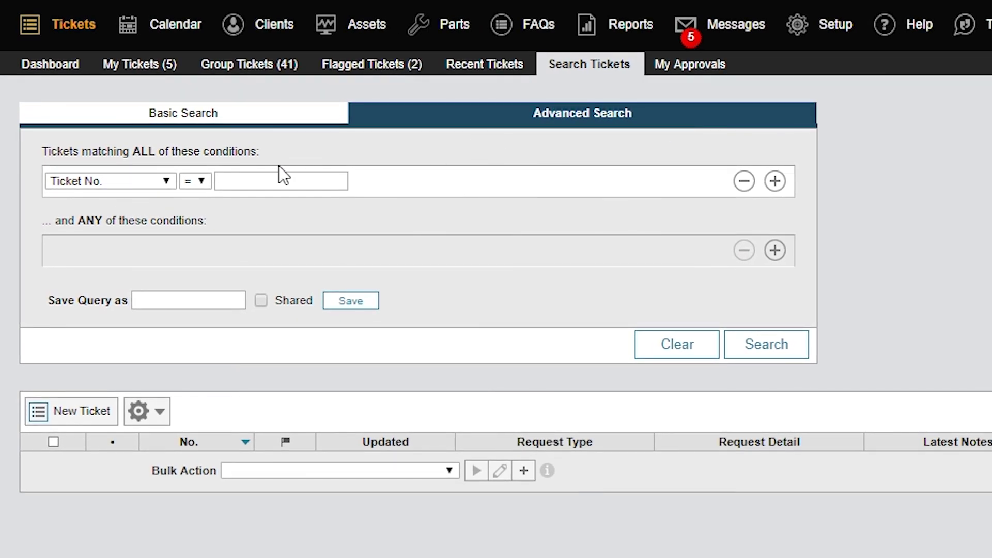
Make the first search condition Status is Closed
click(167, 181)
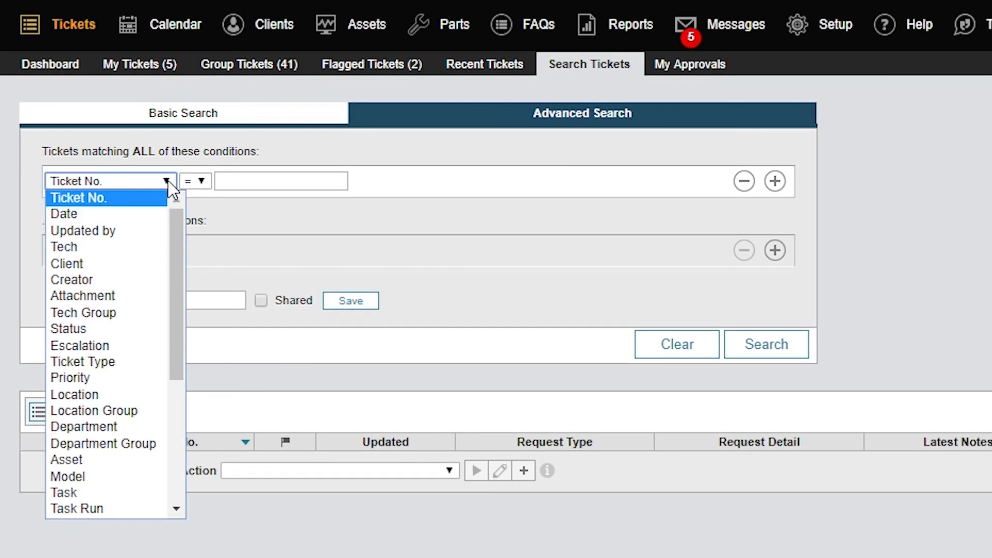
drag(178, 237, 194, 215)
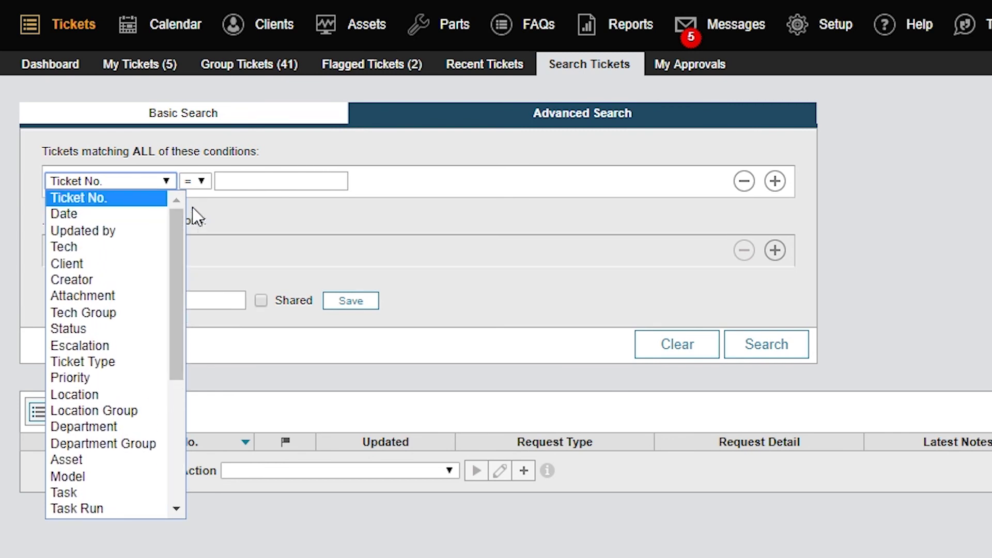
click(109, 330)
click(319, 182)
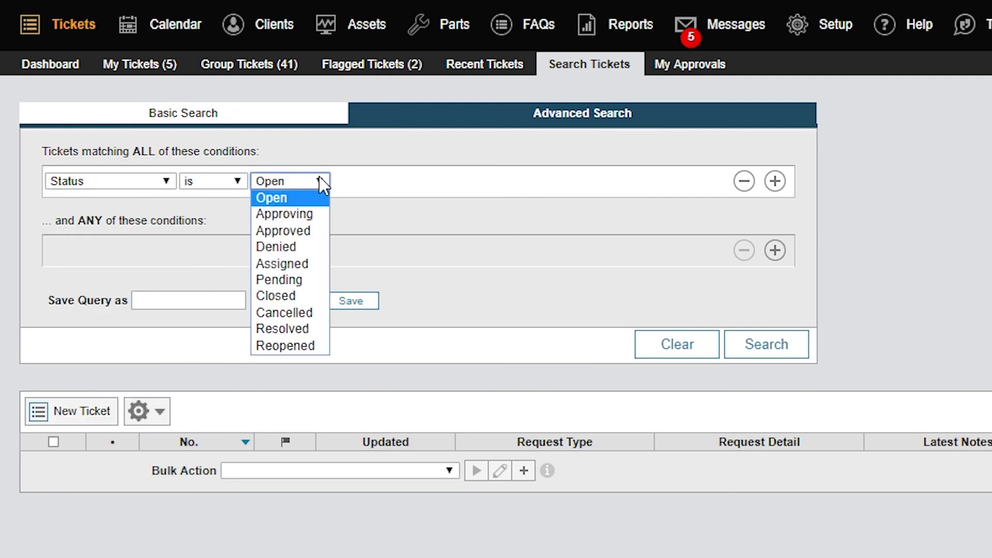
click(308, 295)
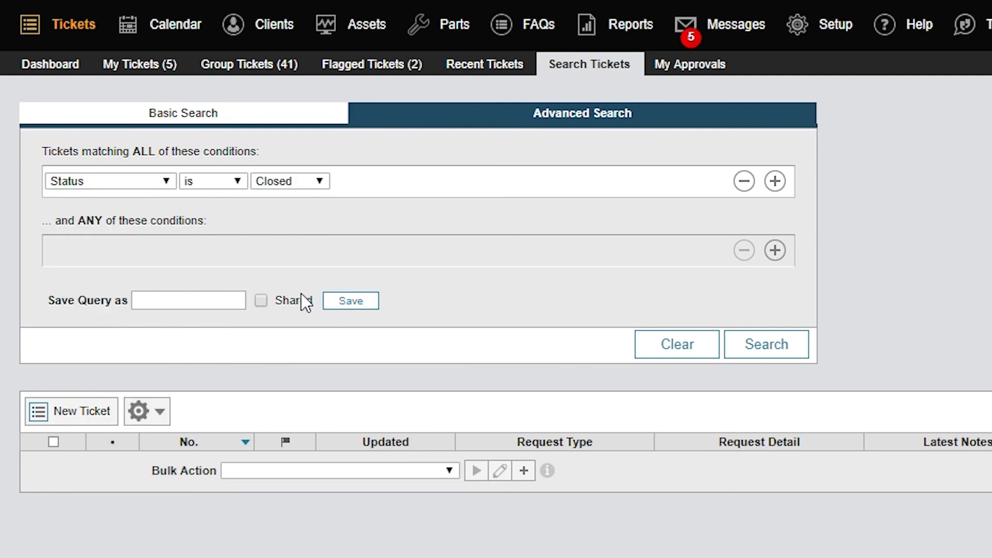
Add a second condition: Date Closed within the last 30 Business Day(s)
mouse_move(302, 305)
click(774, 181)
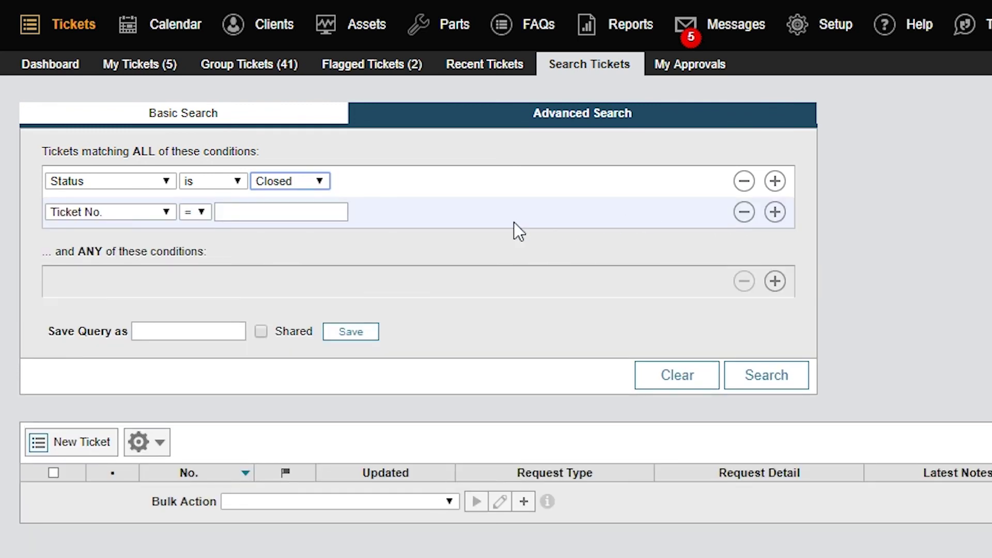
click(165, 211)
click(143, 244)
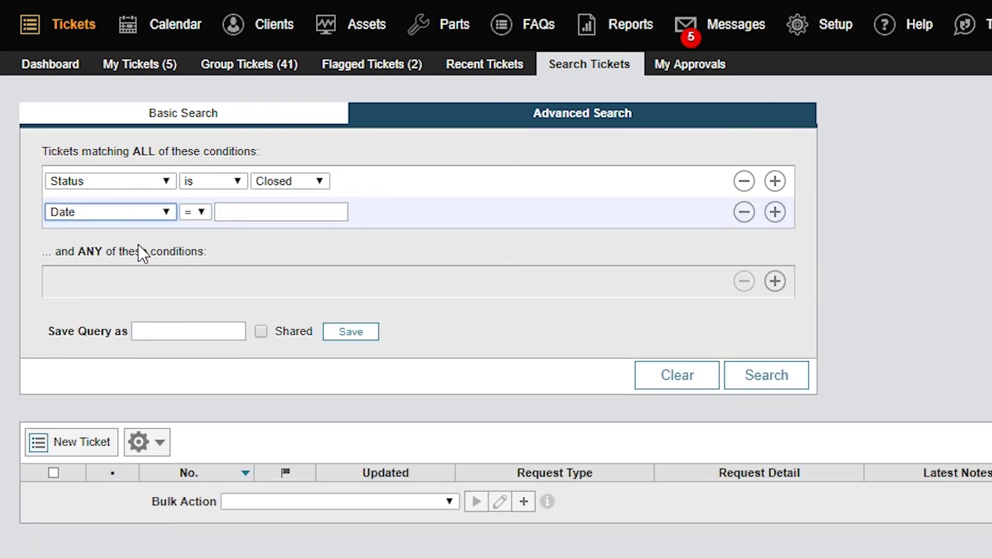
click(224, 212)
click(220, 242)
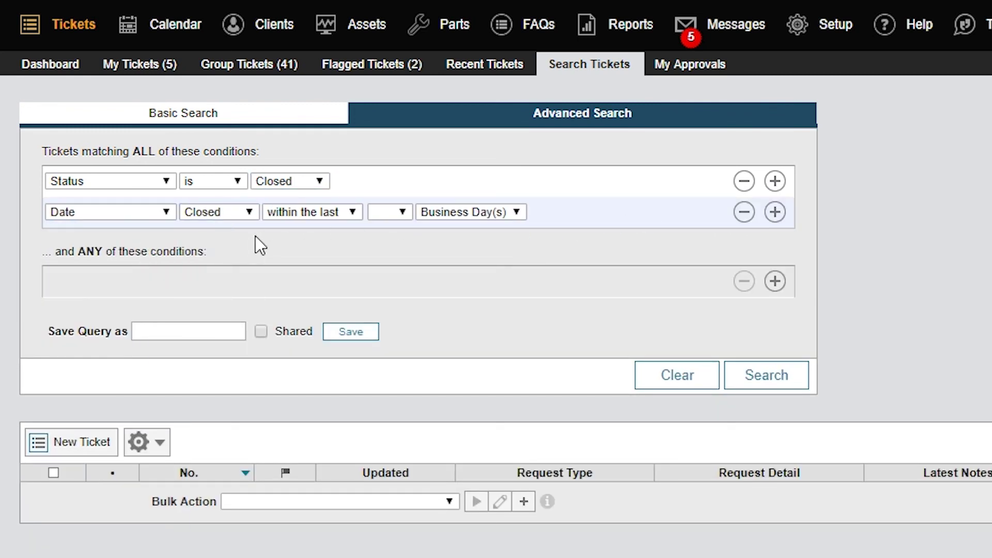
click(402, 211)
drag(404, 248, 405, 382)
click(382, 402)
Run the search to list the 3 matching Closed tickets, then scroll back up to the search panel
click(753, 380)
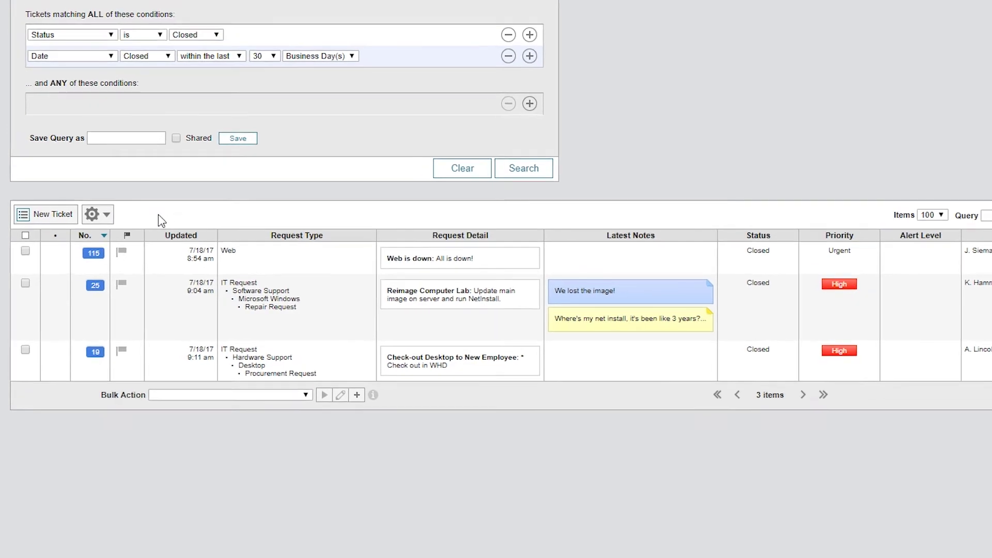
click(106, 213)
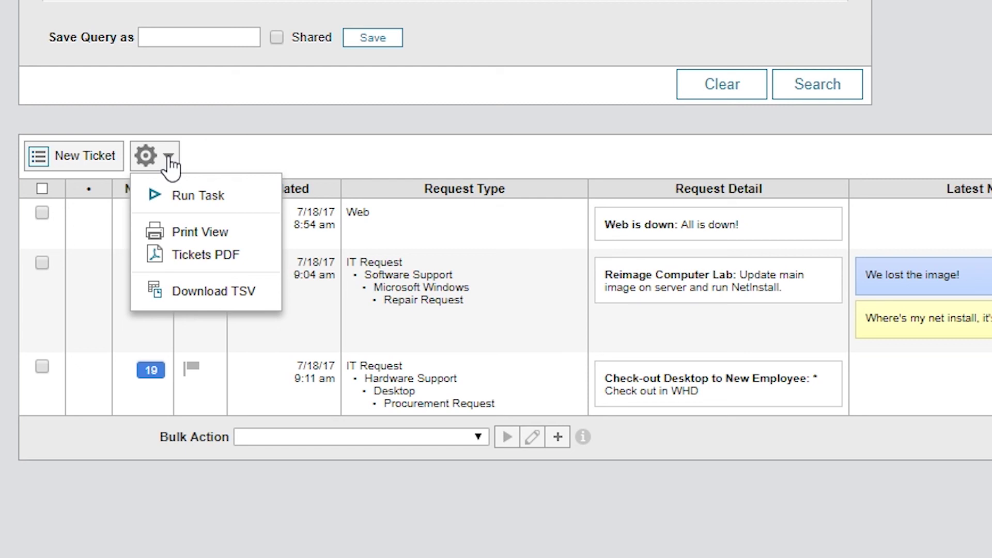
click(170, 164)
scroll(169, 231, up, 5)
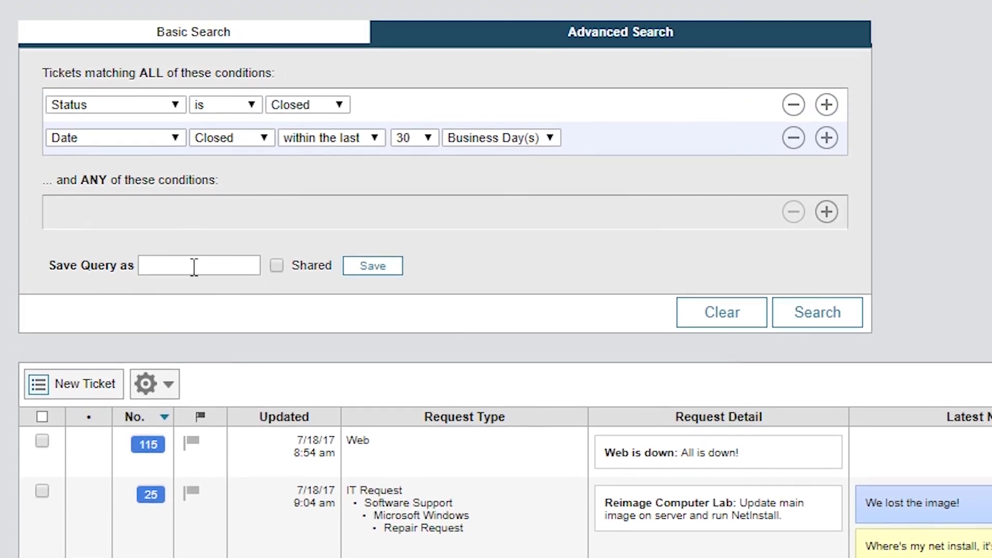
Save the search as the shared query 'Closed last month'
click(194, 267)
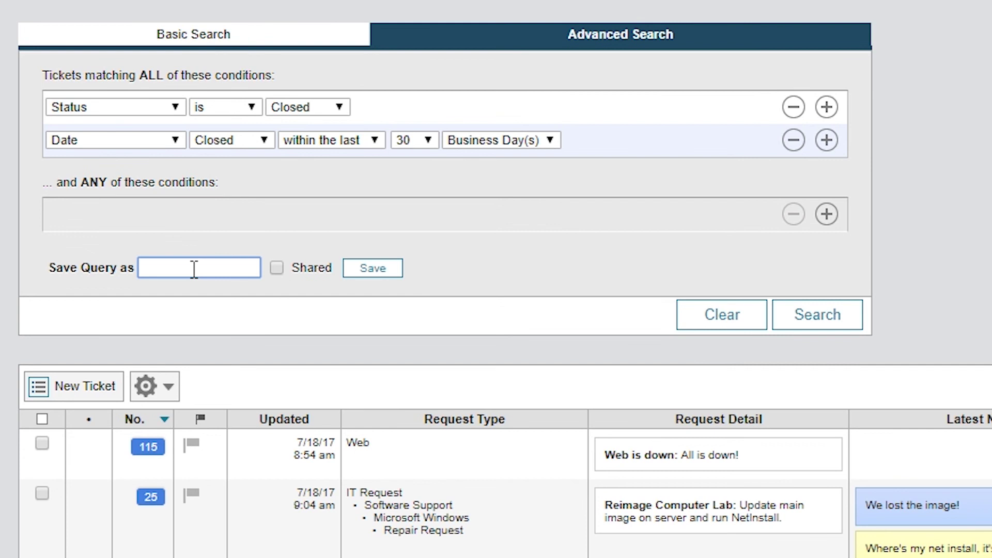
text(Closed last month)
click(275, 267)
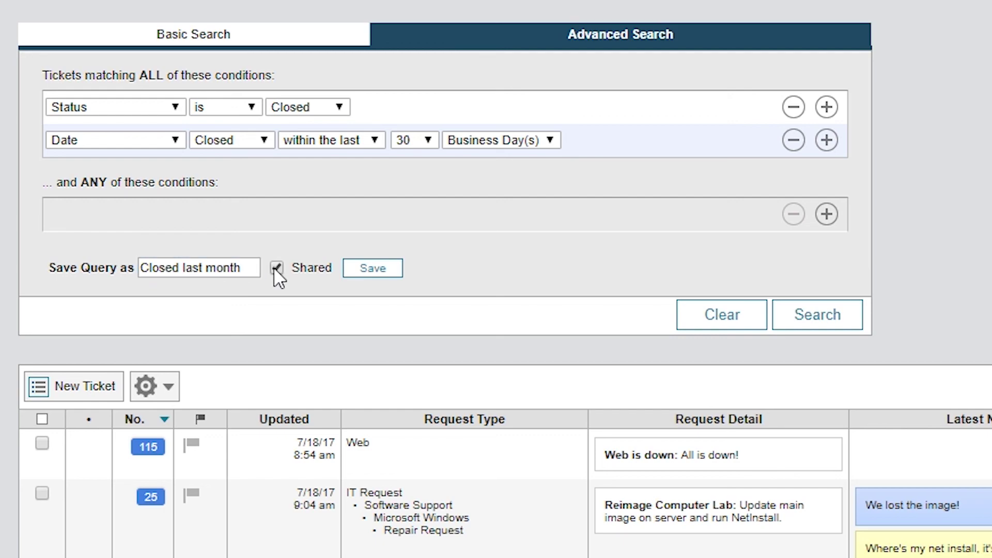
click(351, 273)
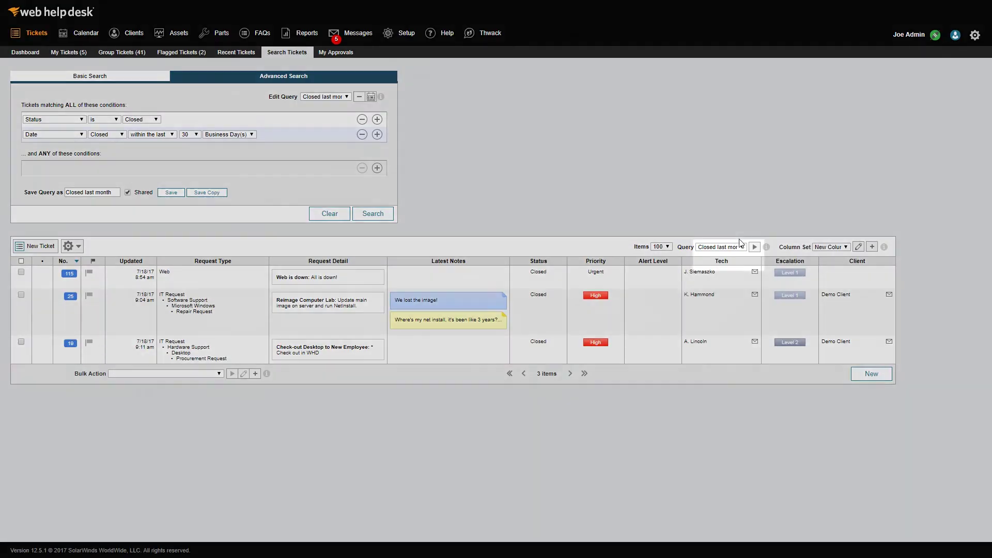
Confirm the query appears in the saved-queries list and cancel the iCalendar subscription
click(742, 248)
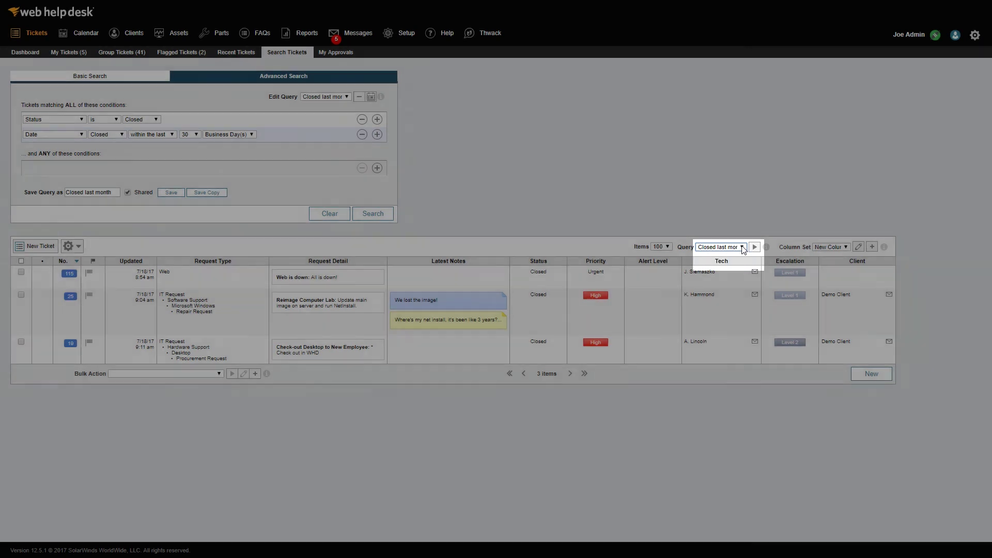
click(730, 246)
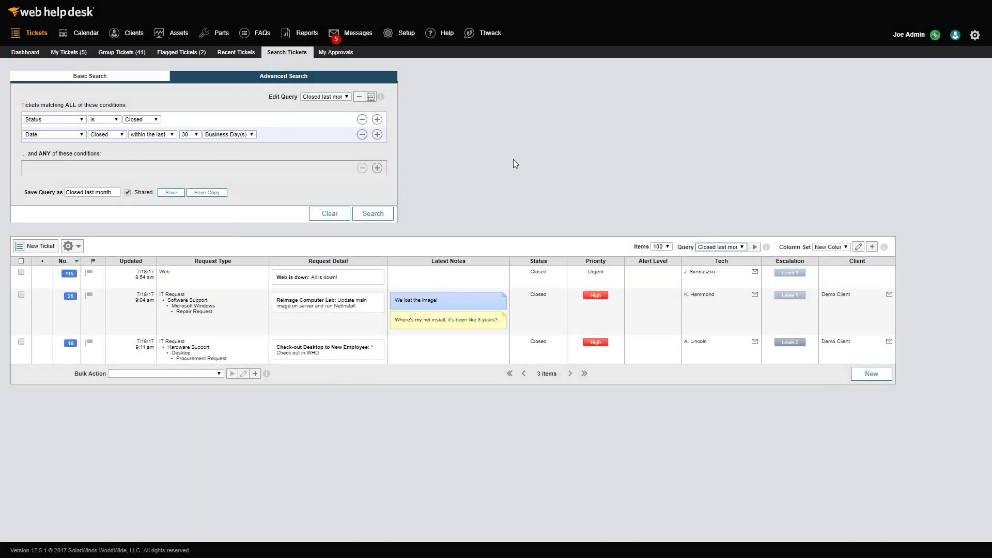
click(371, 98)
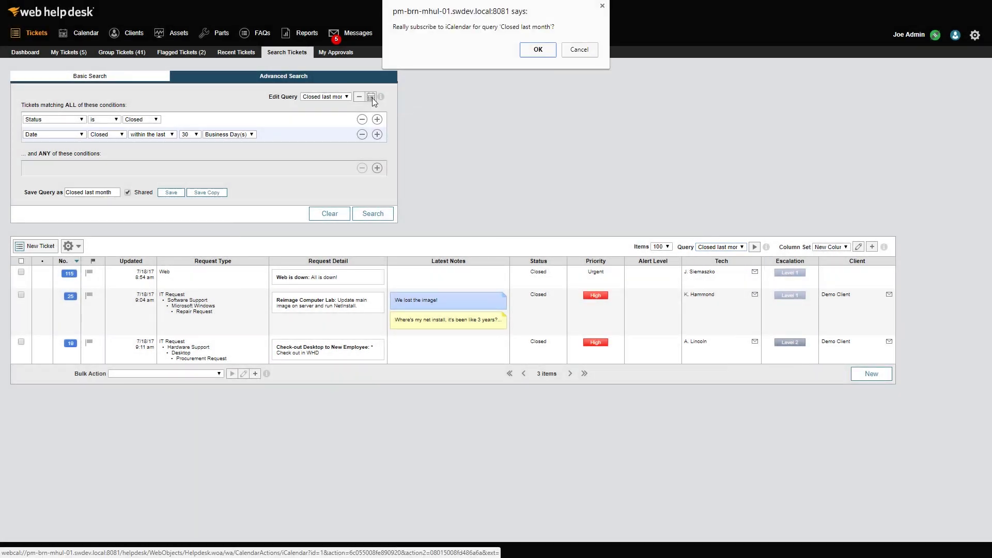
click(575, 47)
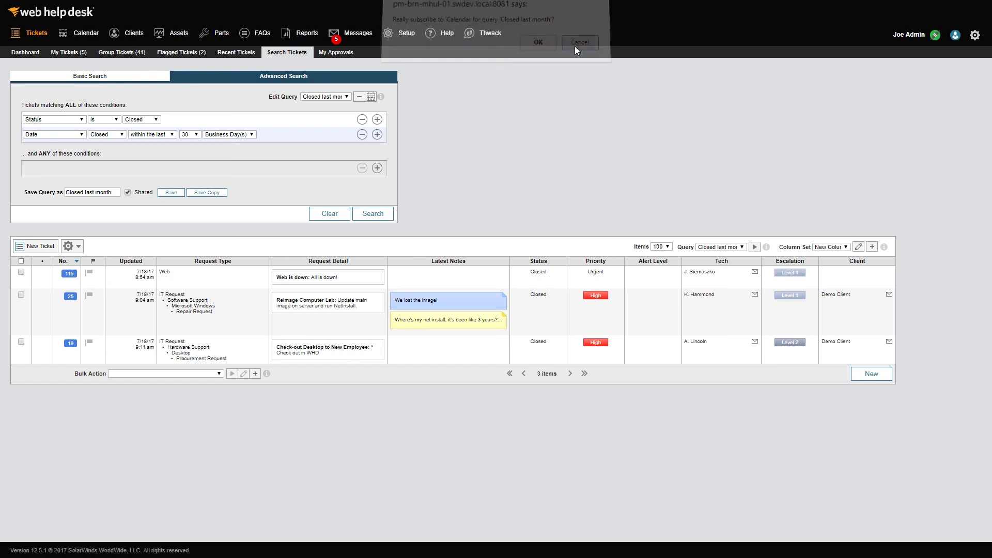
Place a Ticket Chart widget in the dashboard's middle column and open its actions menu
click(29, 52)
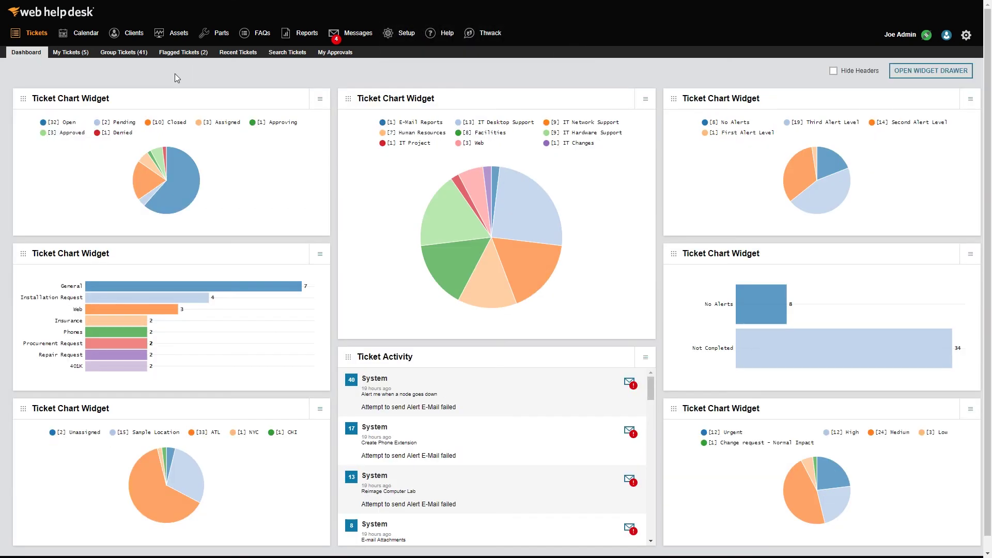
click(906, 72)
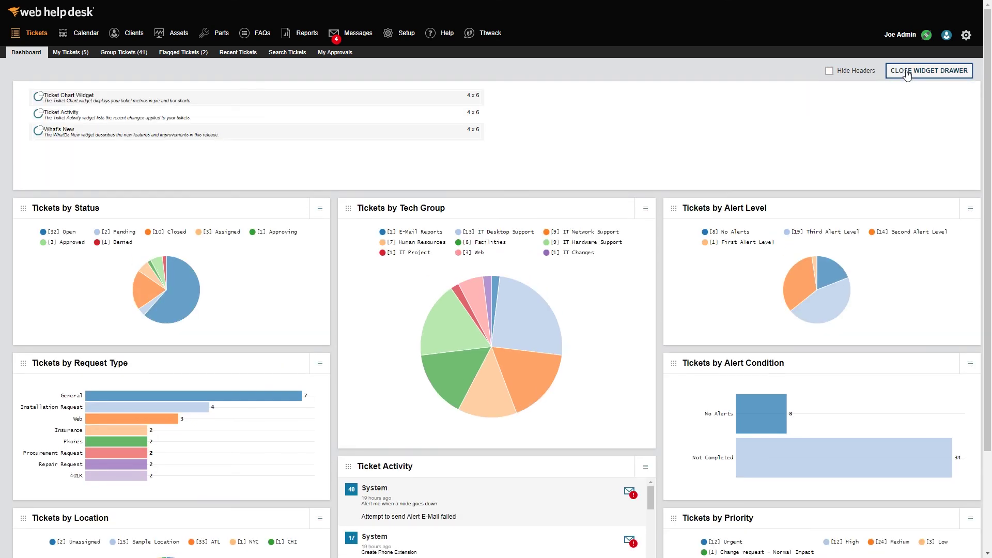
click(73, 97)
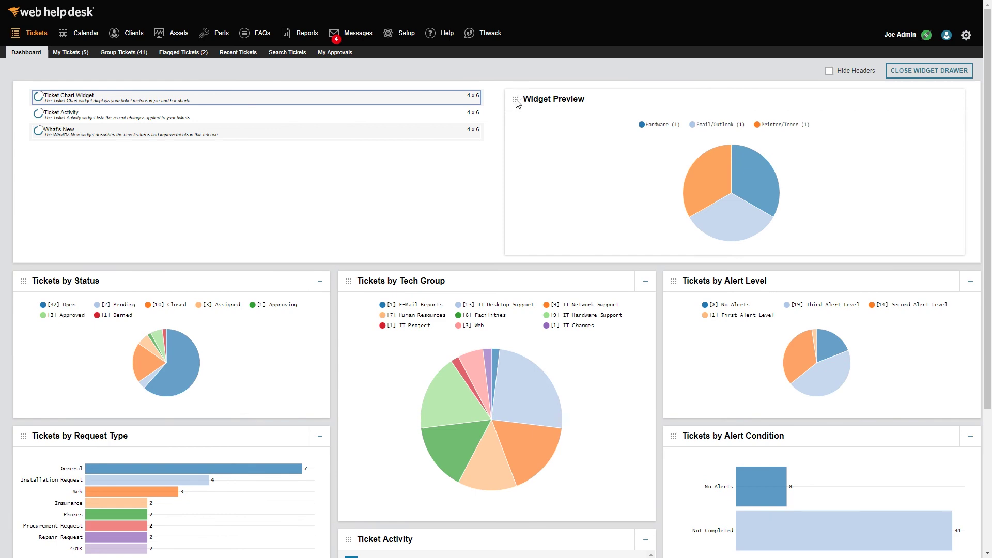
drag(515, 100, 349, 279)
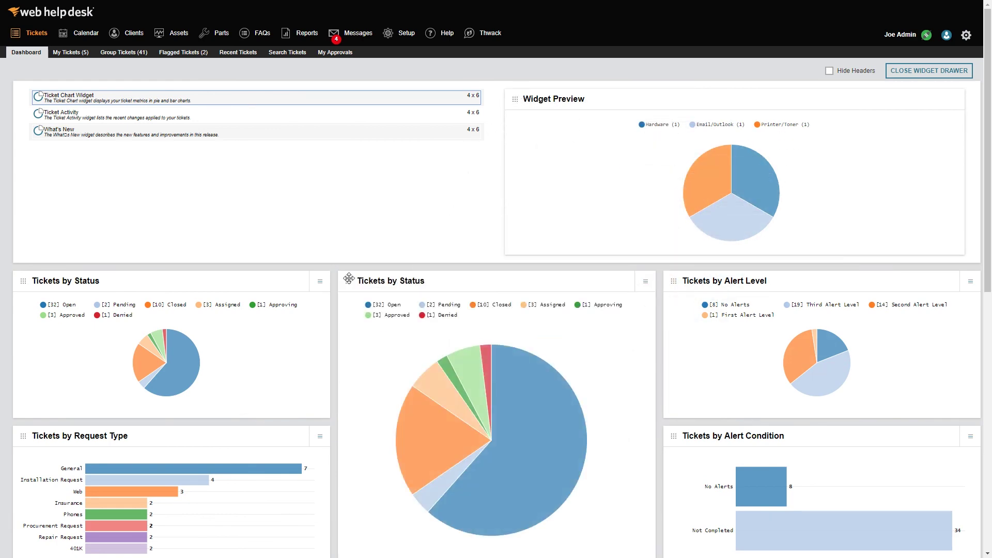
click(646, 282)
Base the chart on the 'Closed last month' query, categorized by Assigned Tech as a pie, and save
click(593, 299)
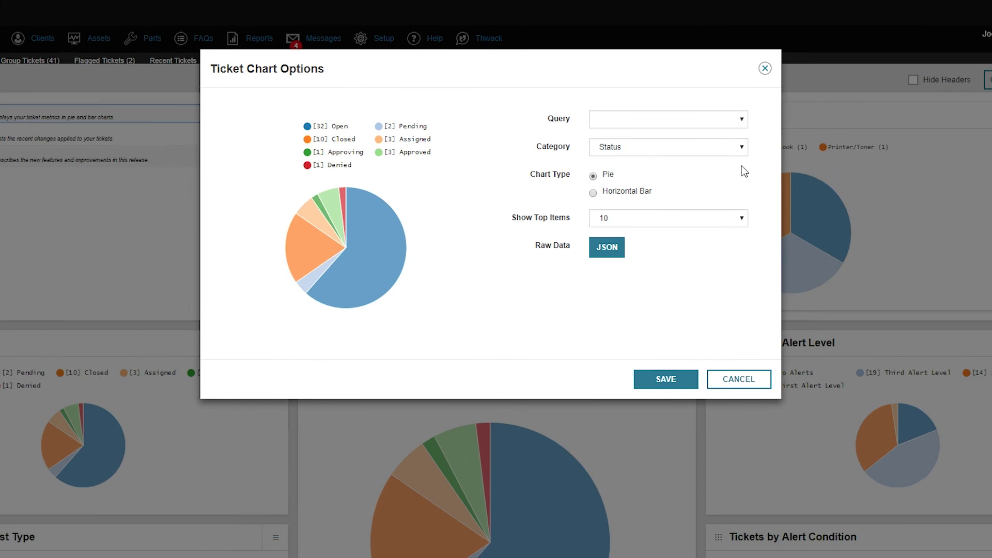
click(703, 99)
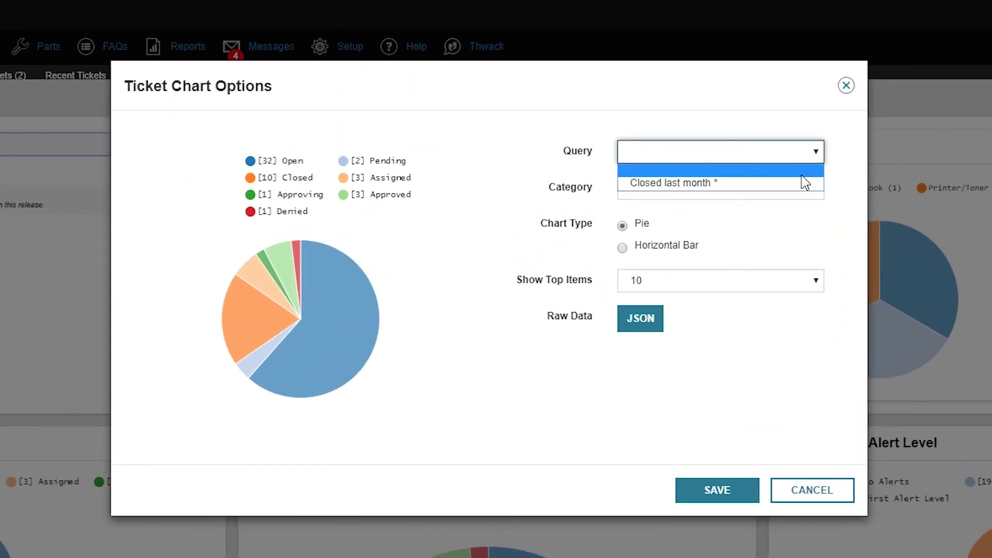
click(780, 171)
click(816, 190)
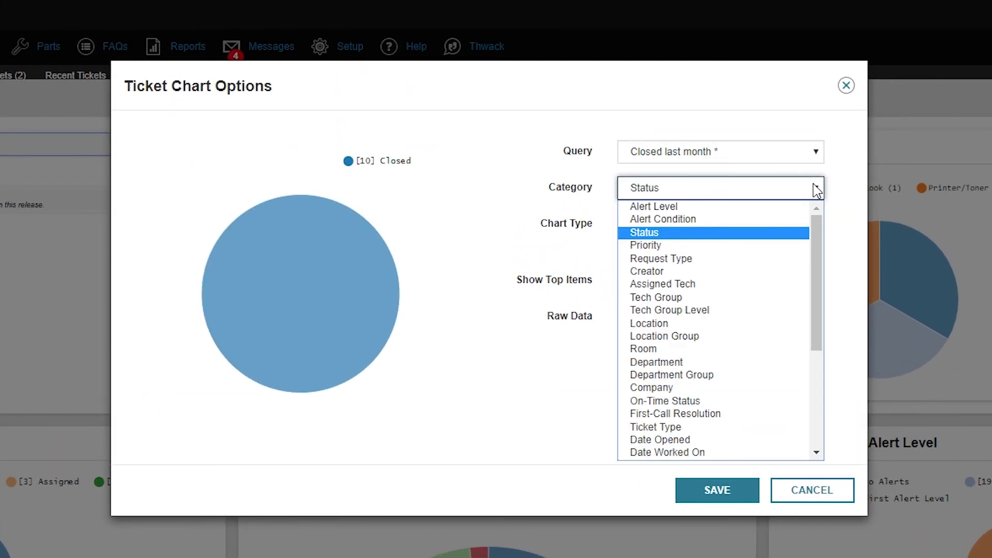
click(742, 281)
click(736, 490)
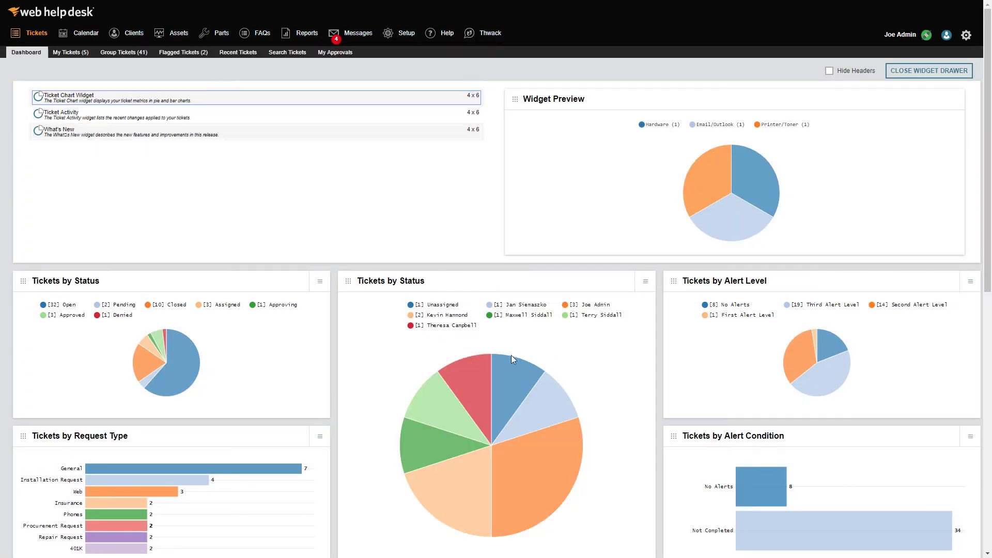
mouse_move(449, 409)
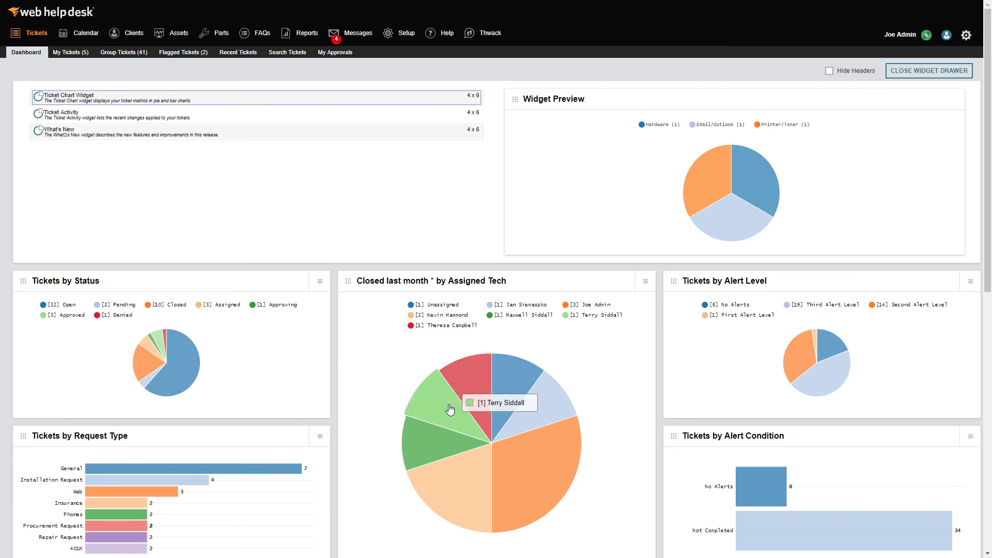
mouse_move(443, 439)
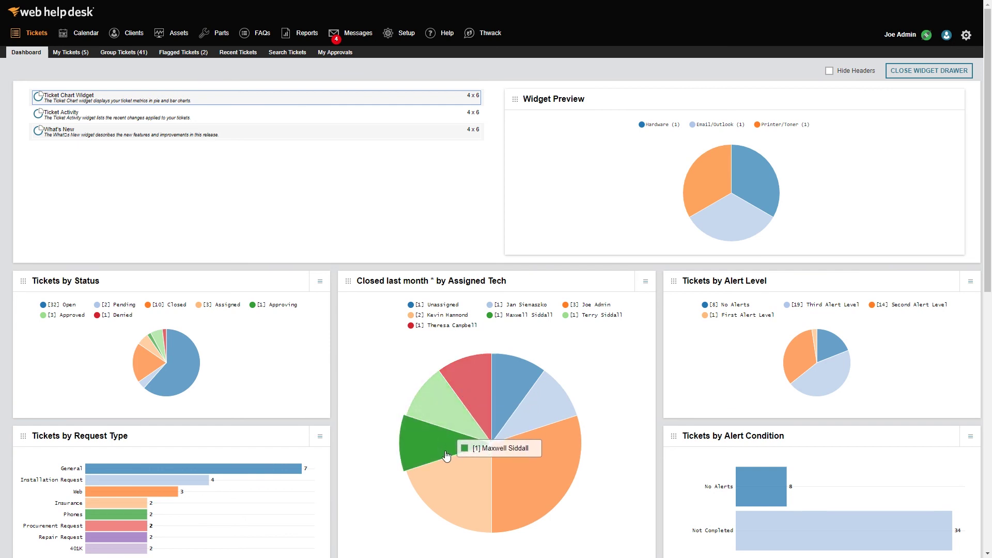
mouse_move(470, 468)
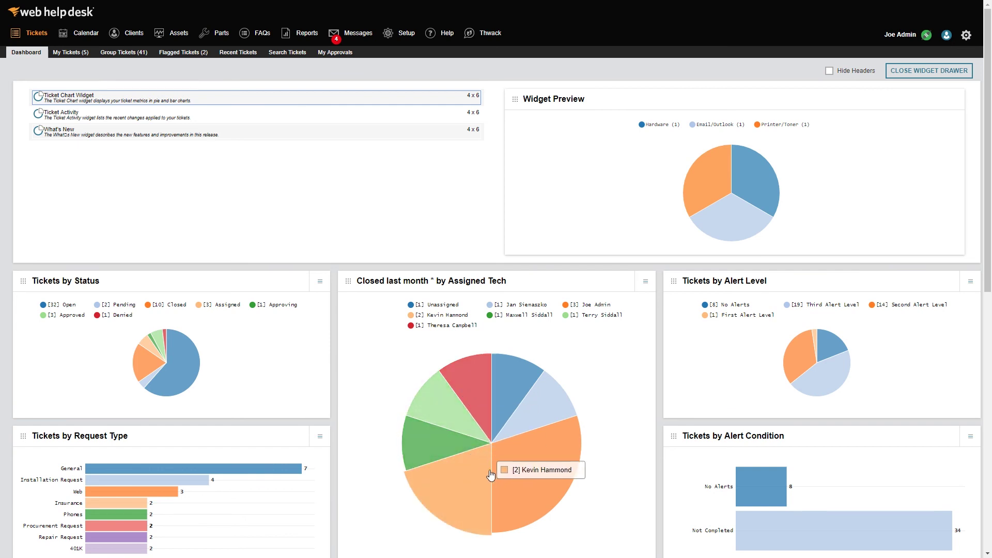
mouse_move(514, 468)
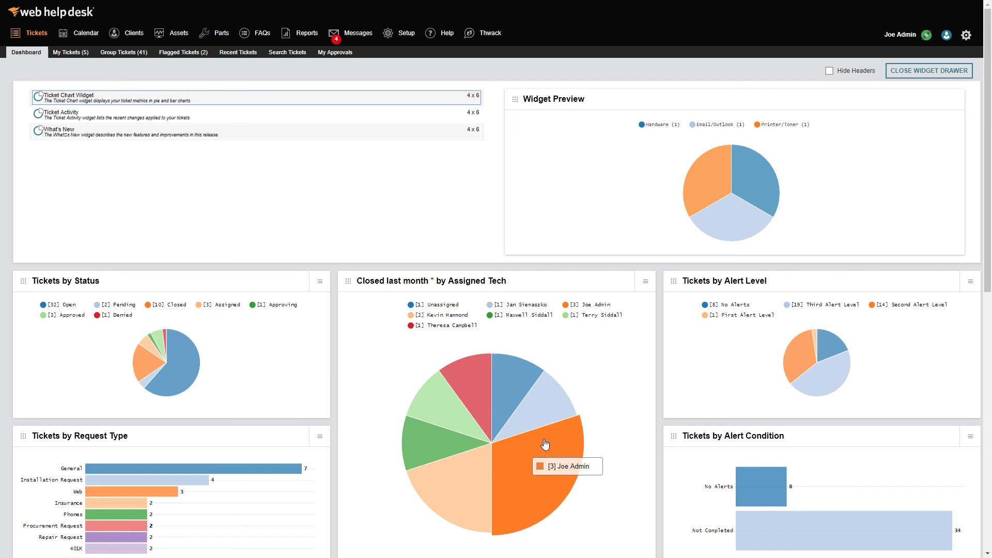